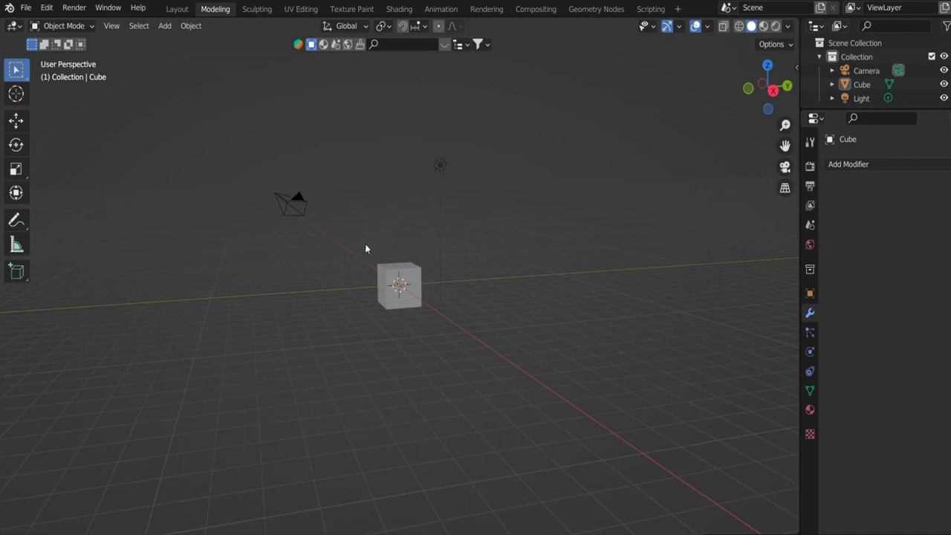
Zoom the 3D Viewport out so the cube, camera and light appear smaller and closer together.
{"action": "scroll", "coordinate": [341, 270], "scroll_direction": "down", "scroll_amount": 2}
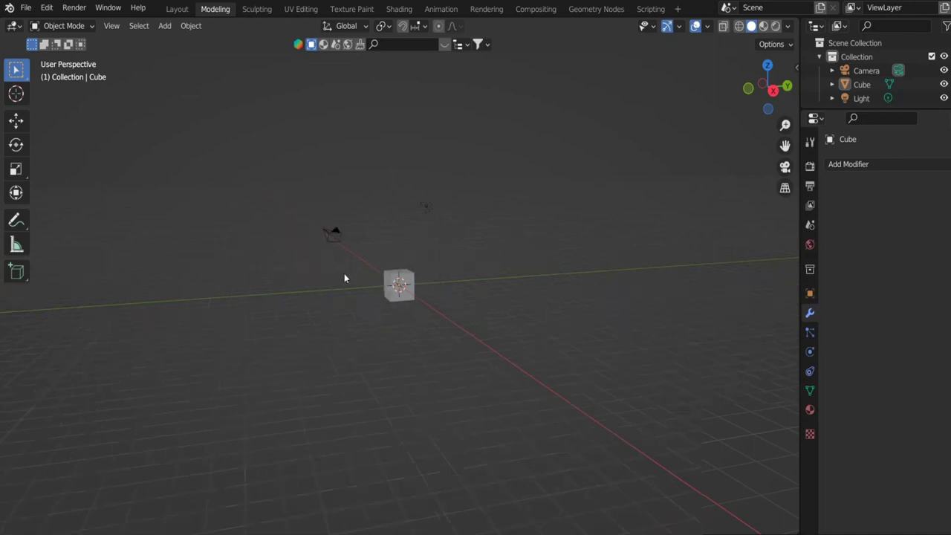
{"action": "left_click", "coordinate": [26, 7]}
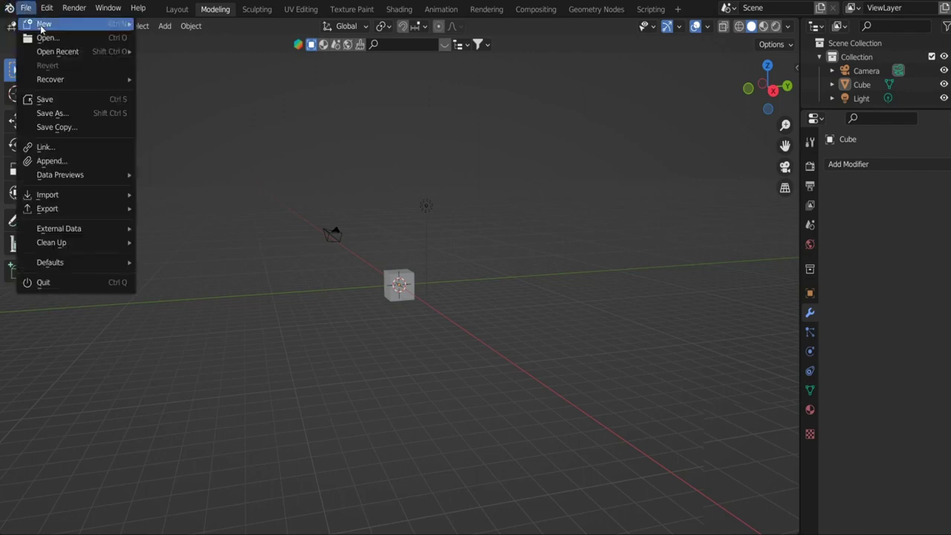
{"action": "mouse_move", "coordinate": [39, 28]}
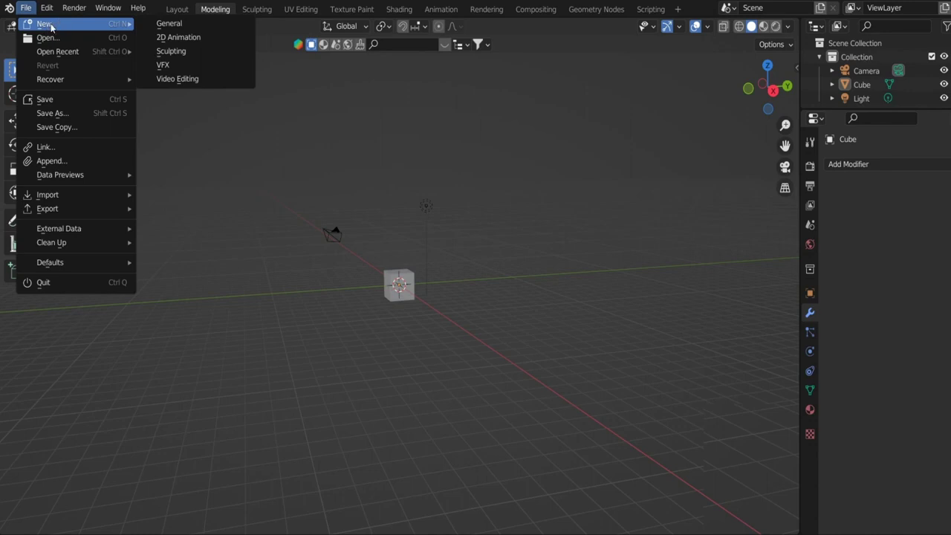
{"action": "mouse_move", "coordinate": [48, 55]}
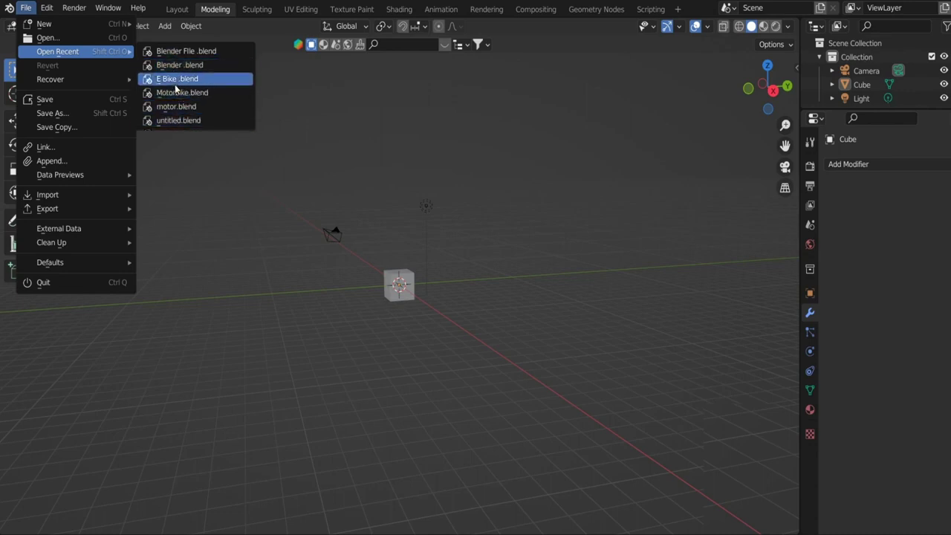
{"action": "mouse_move", "coordinate": [84, 85]}
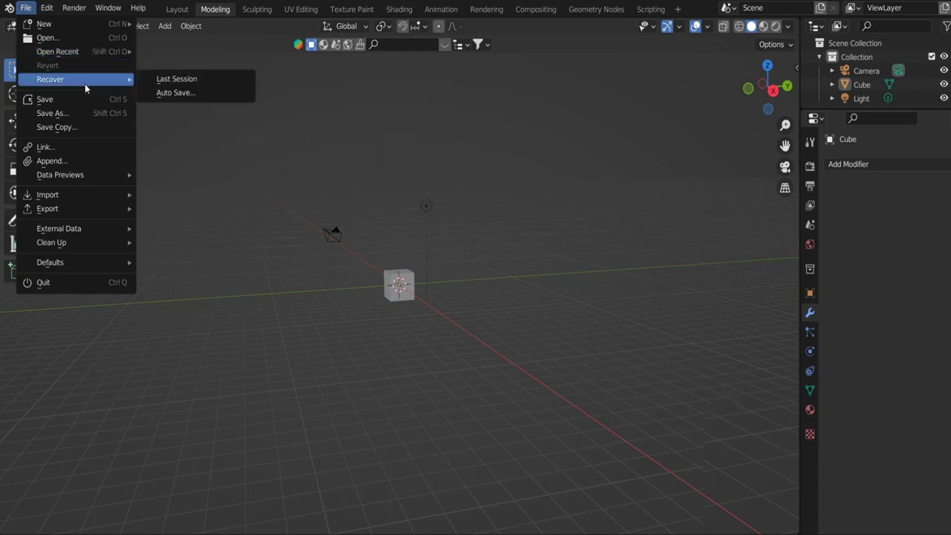
{"action": "left_click", "coordinate": [170, 93]}
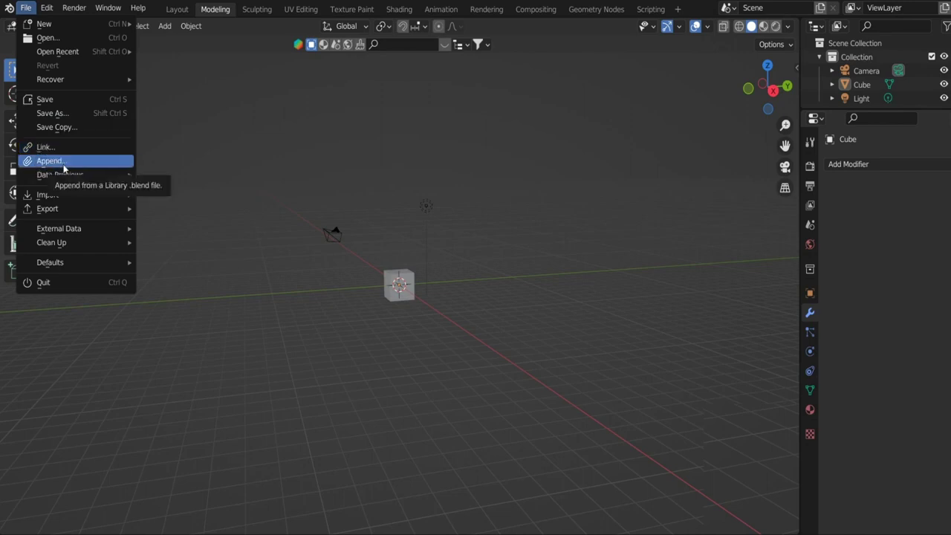
{"action": "mouse_move", "coordinate": [74, 175]}
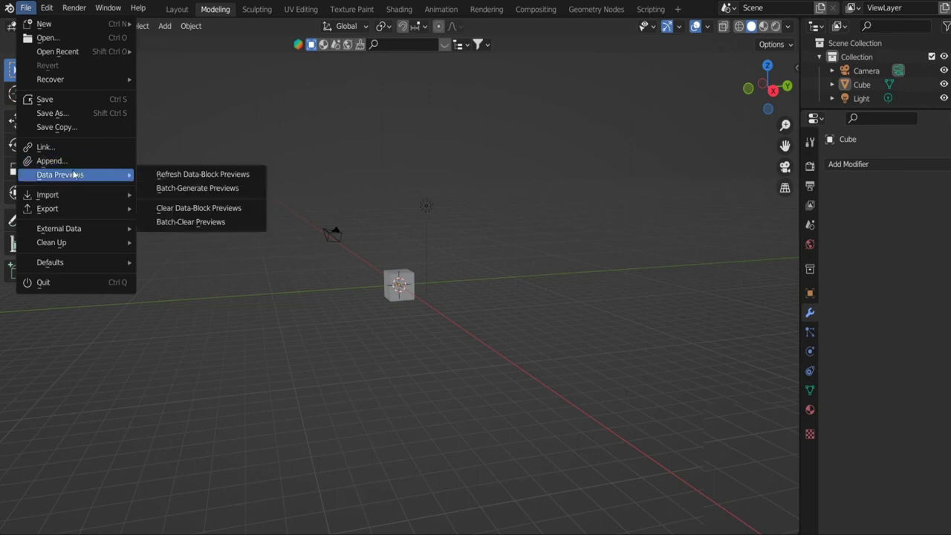
{"action": "mouse_move", "coordinate": [49, 200]}
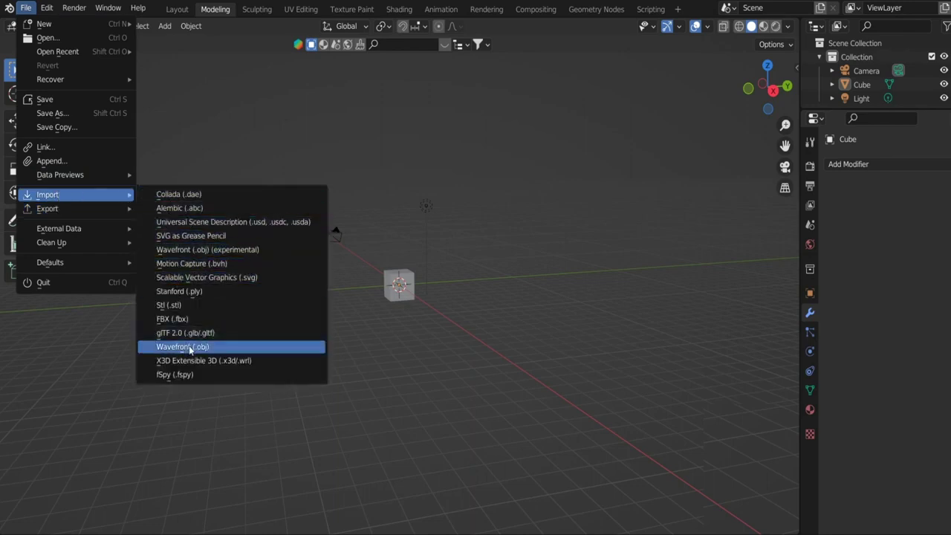
{"action": "mouse_move", "coordinate": [64, 232]}
{"action": "mouse_move", "coordinate": [65, 251]}
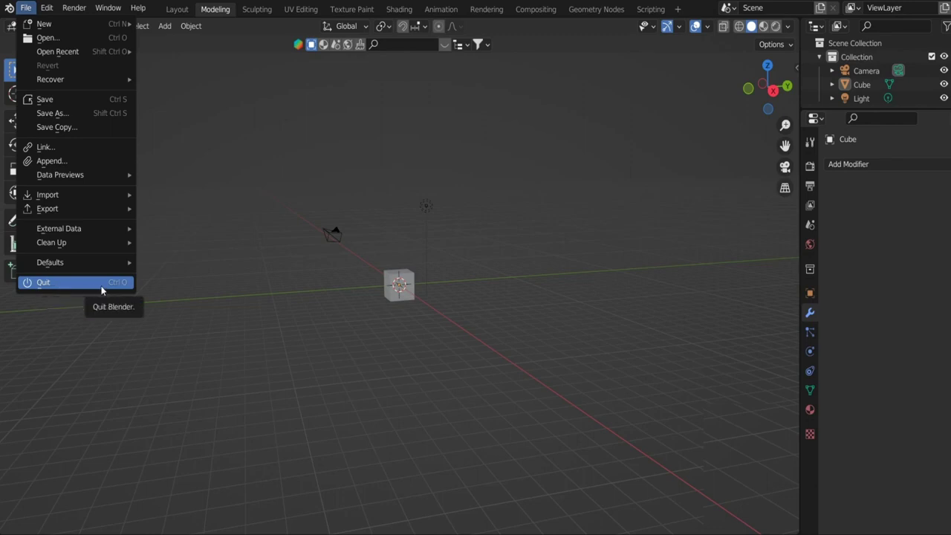
Orbit the view so the red axis runs diagonally, and bring up Edit > Undo History.
{"action": "middle_click_drag", "start_coordinate": [153, 184], "coordinate": [180, 147]}
{"action": "left_click", "coordinate": [44, 8]}
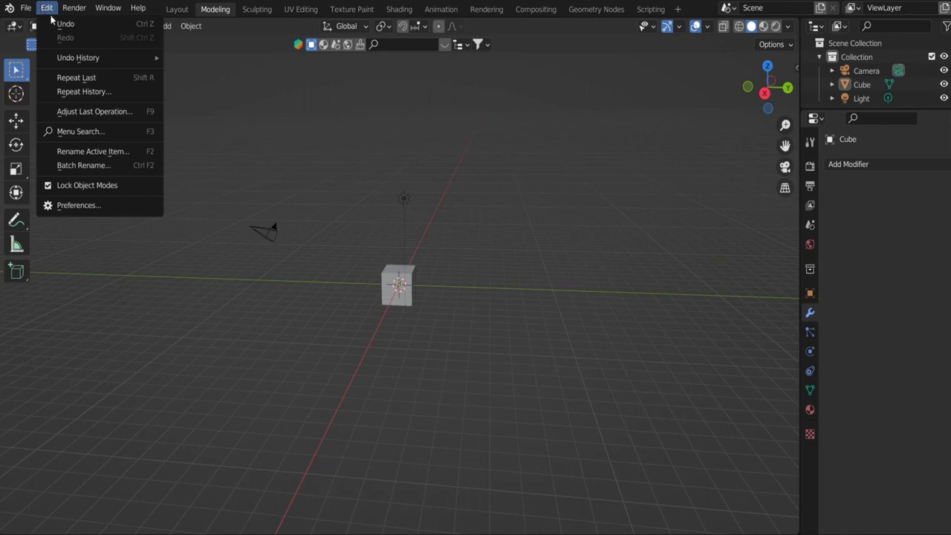
{"action": "mouse_move", "coordinate": [79, 61]}
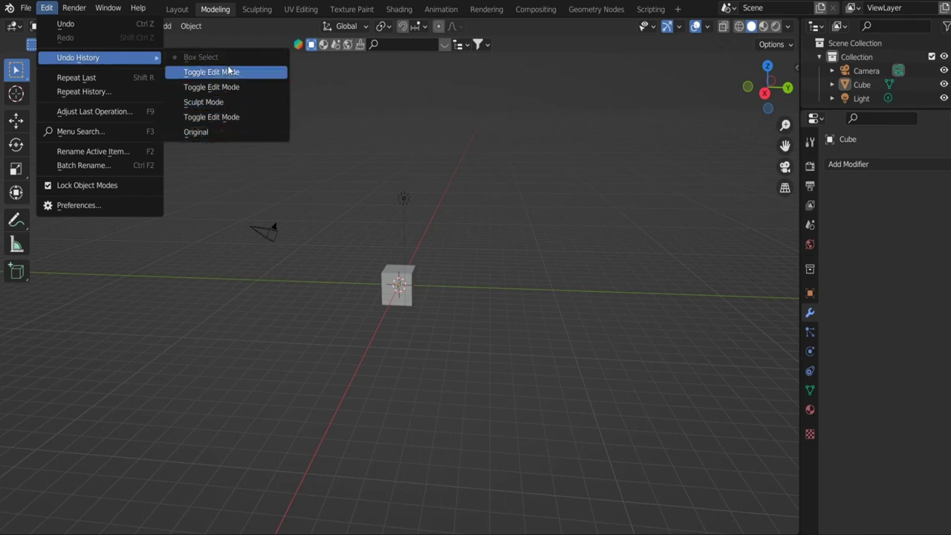
Restore the scene to its Original undo state and open Edit > Preferences.
{"action": "left_click", "coordinate": [197, 132]}
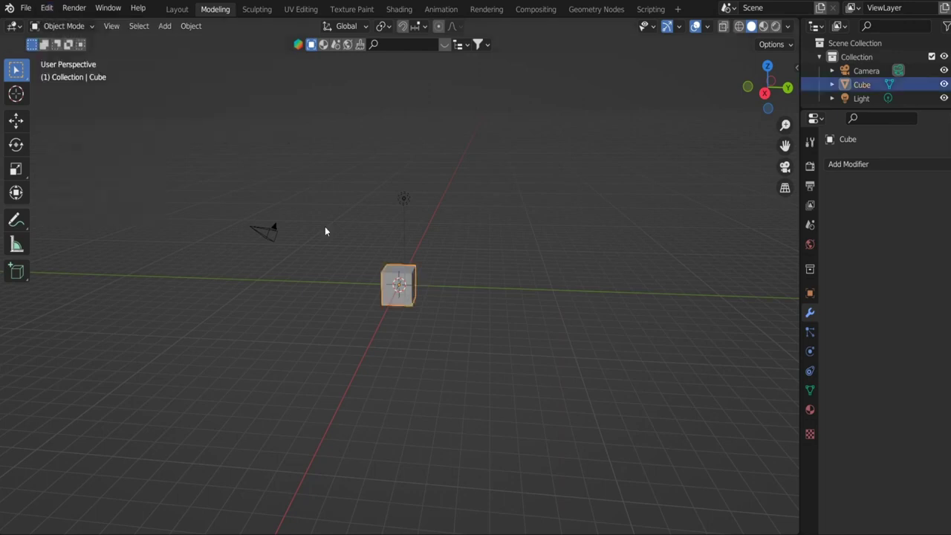
{"action": "scroll", "coordinate": [437, 290], "scroll_direction": "up", "scroll_amount": 4}
{"action": "left_click", "coordinate": [46, 8]}
{"action": "left_click", "coordinate": [77, 205]}
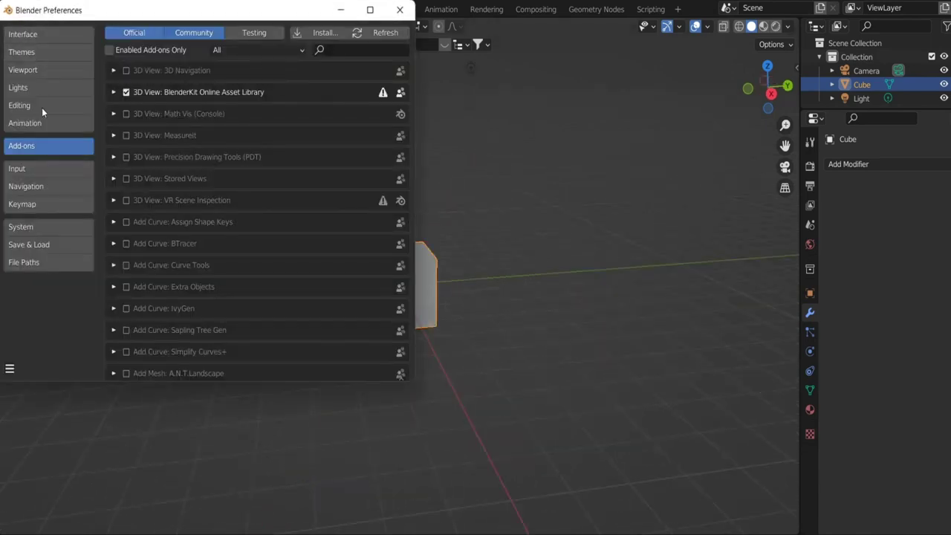
Browse the Interface, Themes, Navigation and System preference pages.
{"action": "left_click", "coordinate": [23, 35]}
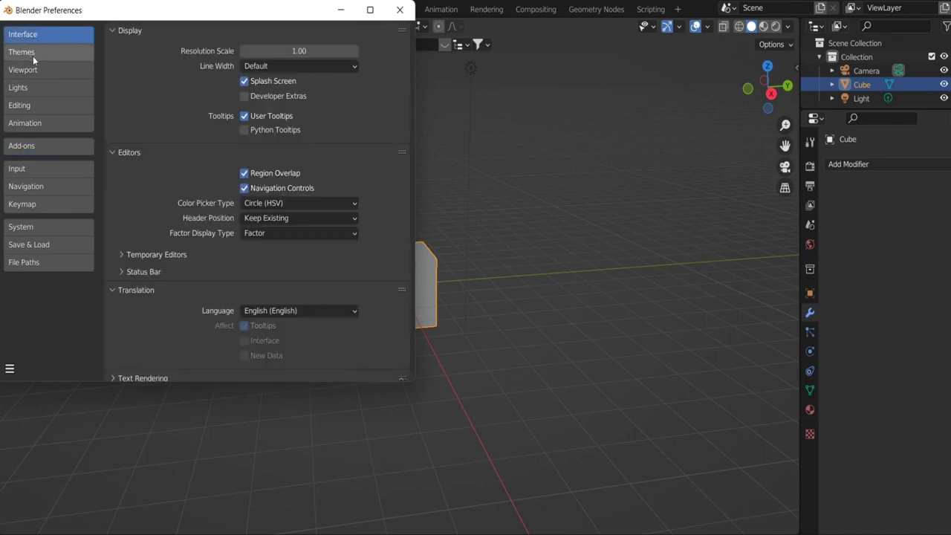
{"action": "left_click", "coordinate": [33, 53]}
{"action": "left_click", "coordinate": [26, 187]}
{"action": "left_click", "coordinate": [23, 226]}
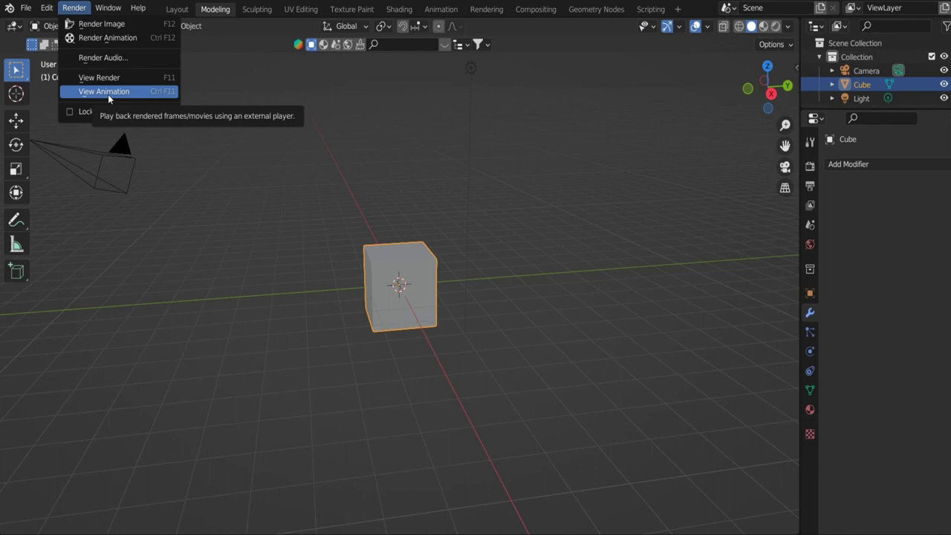
Open the scene in a new window, close it, then open a new main window.
{"action": "left_click", "coordinate": [112, 7]}
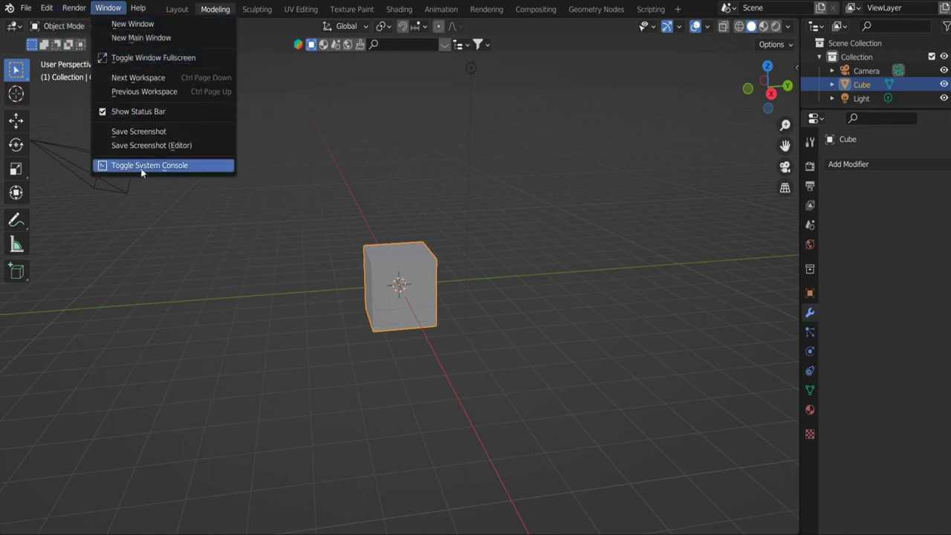
{"action": "left_click", "coordinate": [124, 27]}
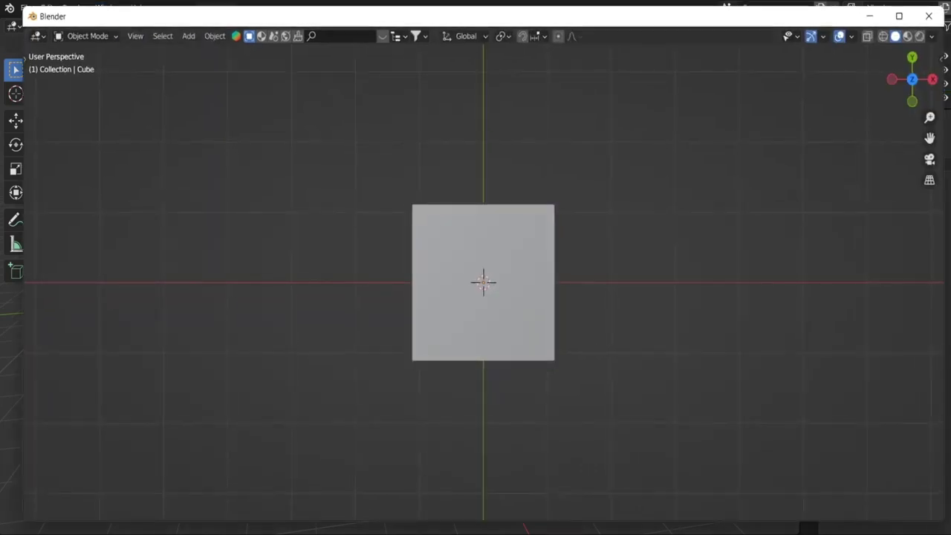
{"action": "left_click", "coordinate": [927, 18]}
{"action": "left_click", "coordinate": [109, 8]}
{"action": "left_click", "coordinate": [118, 35]}
Toggle the window to fullscreen and look through the Window and Help menus.
{"action": "left_click", "coordinate": [108, 13]}
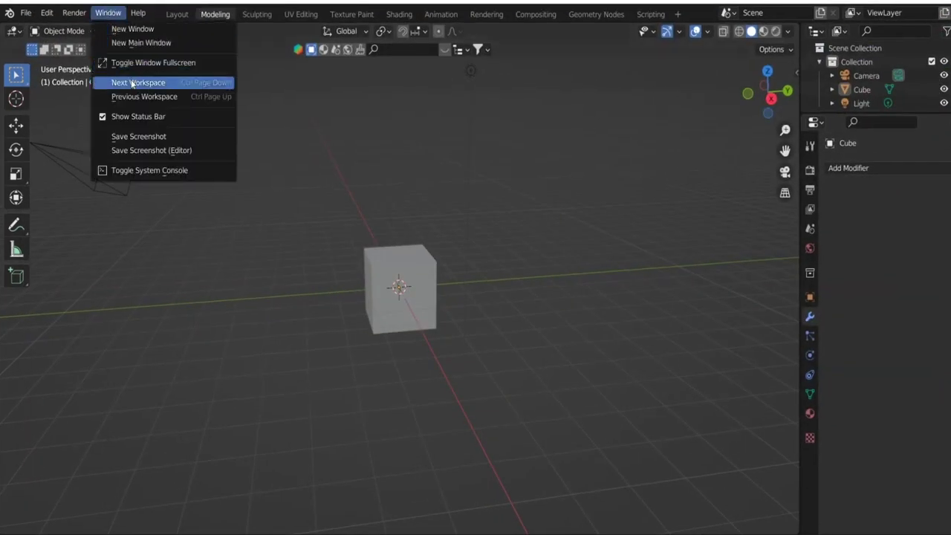
{"action": "left_click", "coordinate": [130, 64]}
{"action": "left_click", "coordinate": [111, 6]}
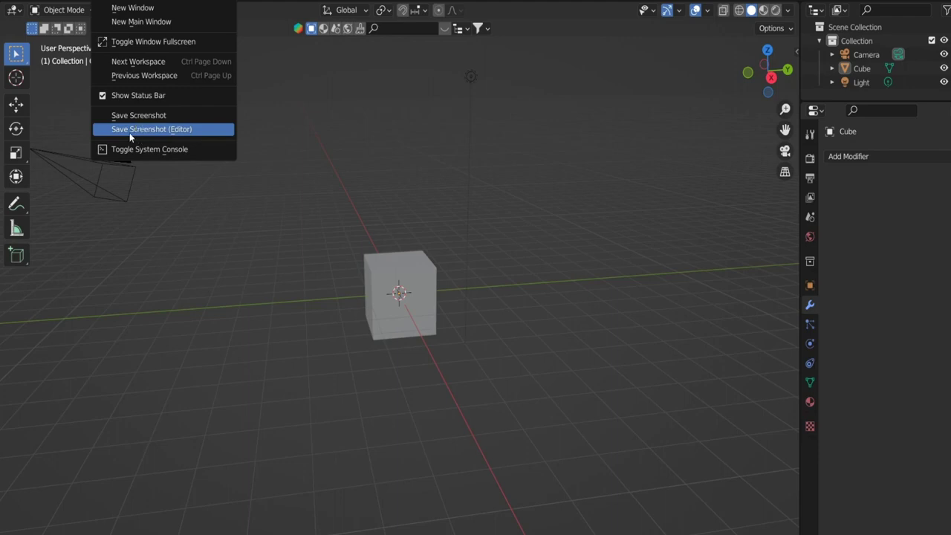
{"action": "left_click", "coordinate": [141, 3]}
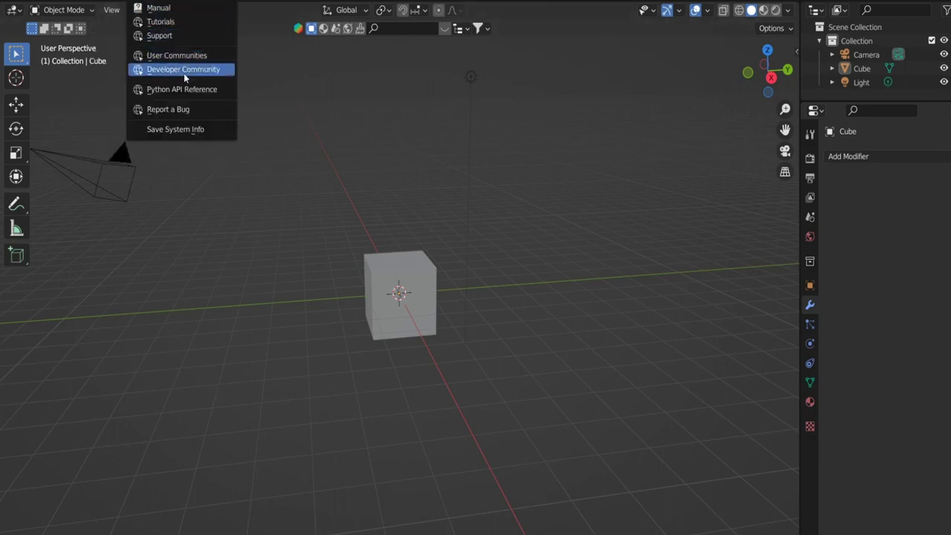
{"action": "left_click", "coordinate": [13, 9]}
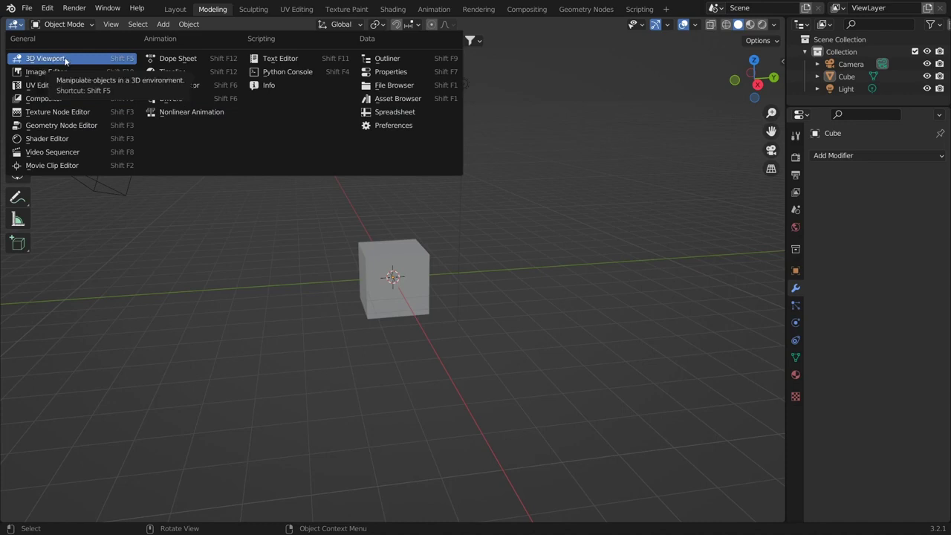
Orbit the 3D view, then switch the main area to the Image Editor.
{"action": "left_click", "coordinate": [65, 59]}
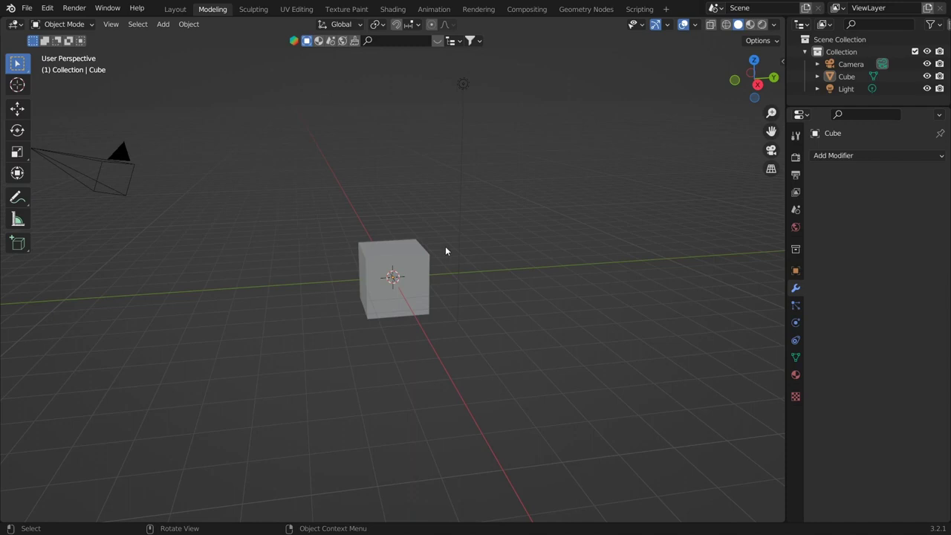
{"action": "middle_click_drag", "start_coordinate": [440, 274], "coordinate": [490, 268]}
{"action": "left_click", "coordinate": [15, 24]}
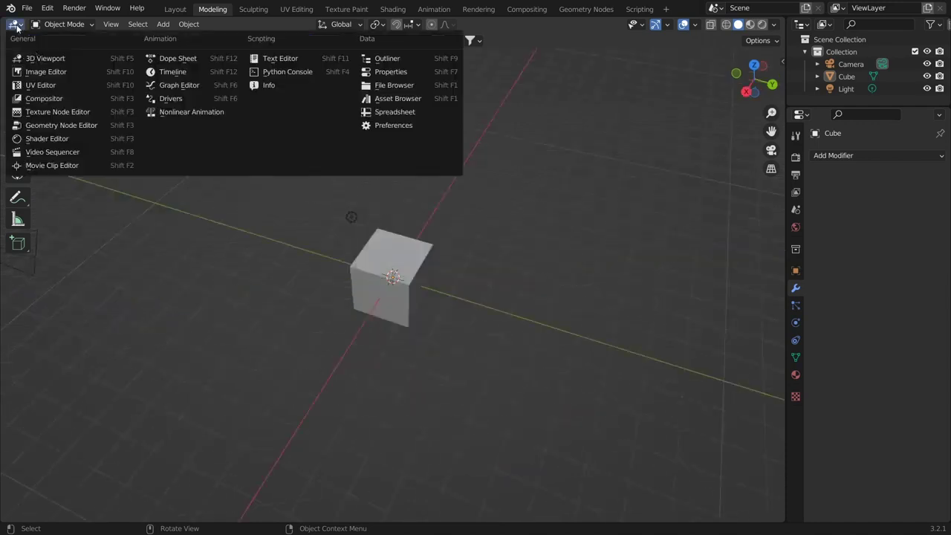
{"action": "left_click", "coordinate": [46, 72]}
{"action": "scroll", "coordinate": [424, 240], "scroll_direction": "down", "scroll_amount": 3}
{"action": "scroll", "coordinate": [425, 240], "scroll_direction": "up", "scroll_amount": 1}
Cancel a new image, browse existing images, then switch to the UV Editor and pan its grid.
{"action": "left_click", "coordinate": [366, 26]}
{"action": "key", "text": "Escape"}
{"action": "left_click", "coordinate": [340, 25]}
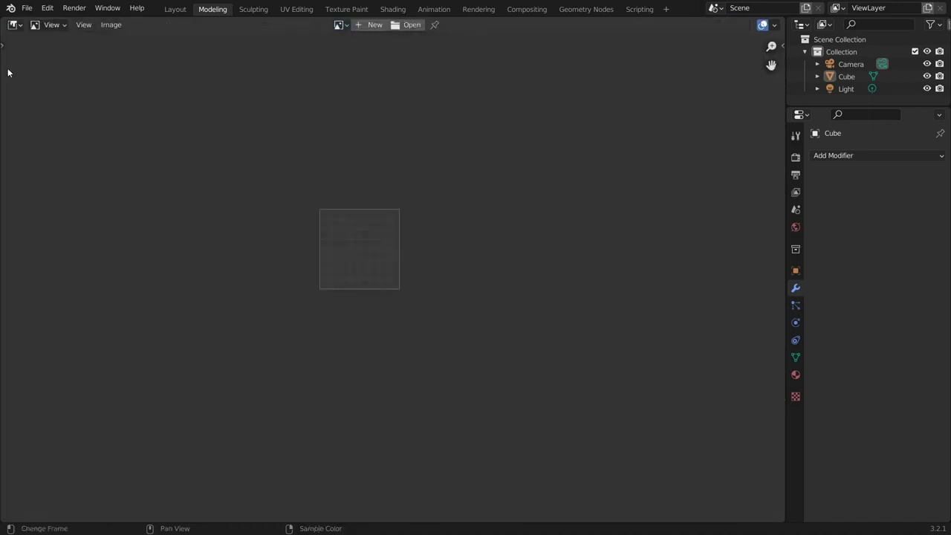
{"action": "left_click", "coordinate": [13, 24]}
{"action": "left_click", "coordinate": [37, 86]}
{"action": "middle_click_drag", "start_coordinate": [361, 188], "coordinate": [425, 198]}
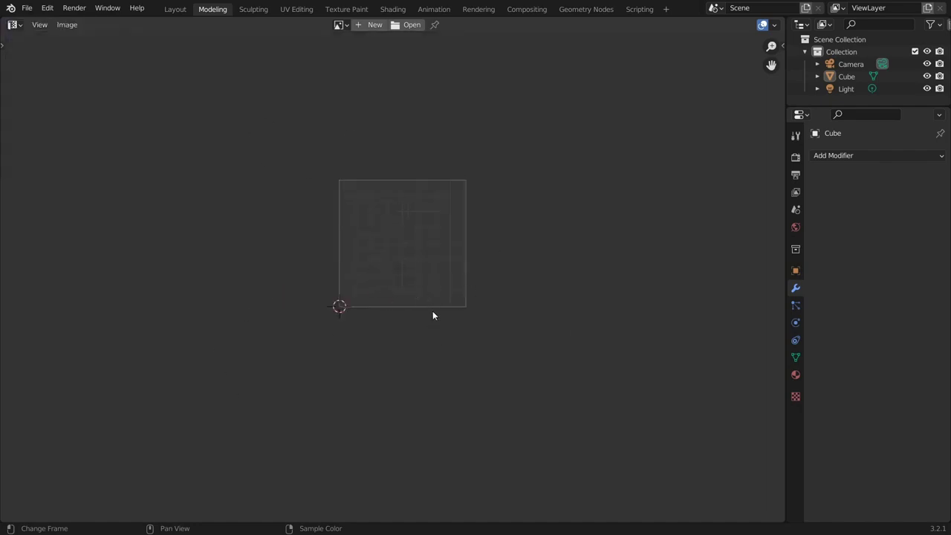
Switch the area to the Compositor, enable Use Nodes, and move the Composite node right.
{"action": "left_click", "coordinate": [13, 24]}
{"action": "left_click", "coordinate": [45, 99]}
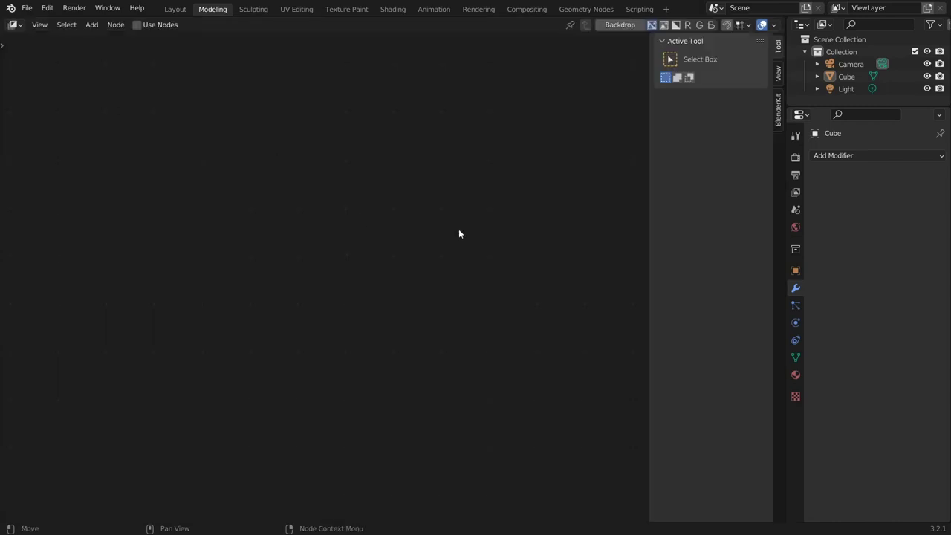
{"action": "left_click", "coordinate": [137, 25]}
{"action": "scroll", "coordinate": [334, 314], "scroll_direction": "up", "scroll_amount": 2}
{"action": "key", "text": "g"}
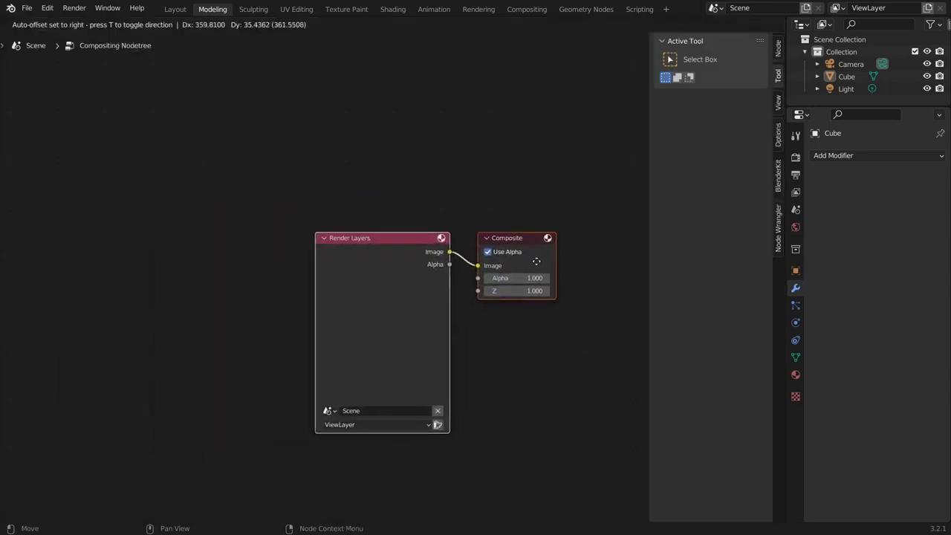
{"action": "left_click", "coordinate": [498, 256]}
{"action": "key", "text": "g"}
{"action": "left_click", "coordinate": [635, 260]}
Browse the Compositor's Add and View menus, then switch to the Texture Node Editor and explore its menus.
{"action": "key", "text": "shift+a"}
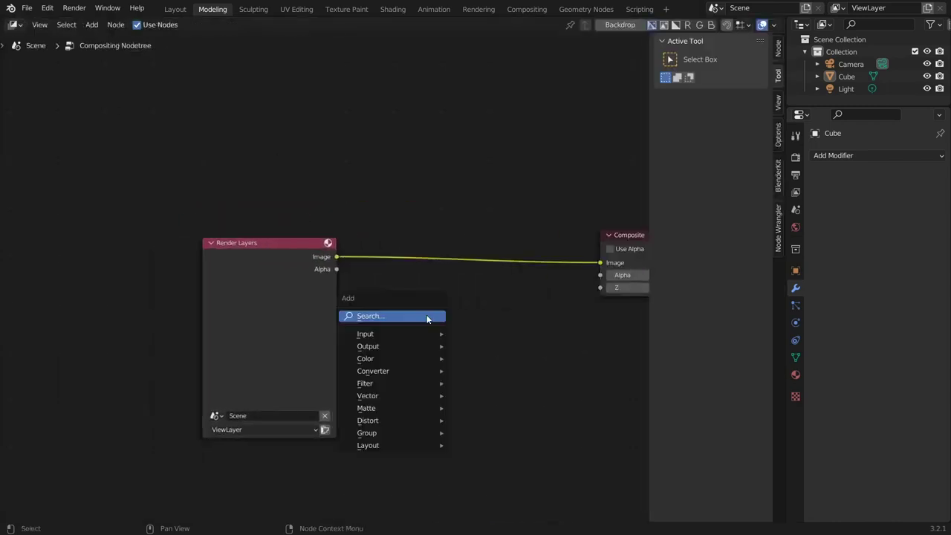
{"action": "scroll", "coordinate": [117, 203], "scroll_direction": "down", "scroll_amount": 1}
{"action": "left_click", "coordinate": [91, 24]}
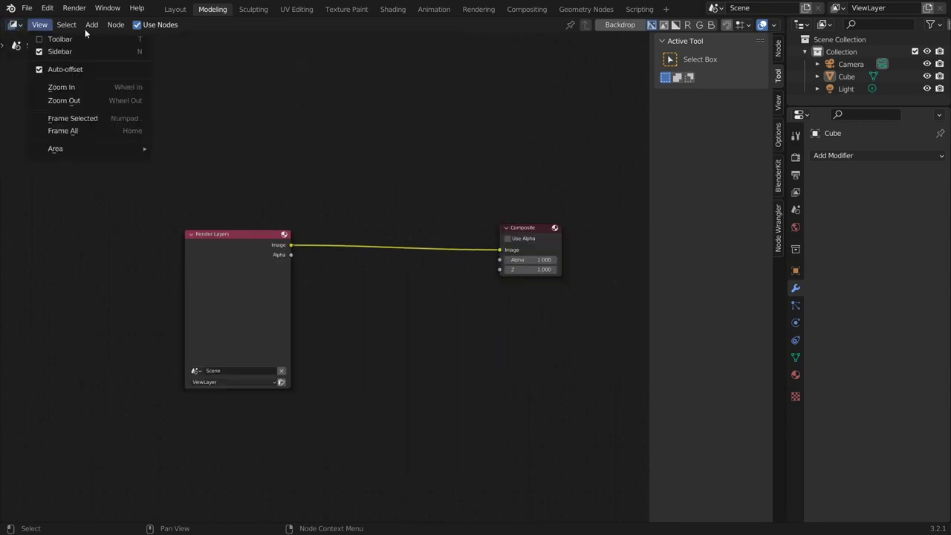
{"action": "left_click", "coordinate": [12, 24]}
{"action": "left_click", "coordinate": [59, 113]}
{"action": "left_click", "coordinate": [174, 24]}
{"action": "mouse_move", "coordinate": [146, 26]}
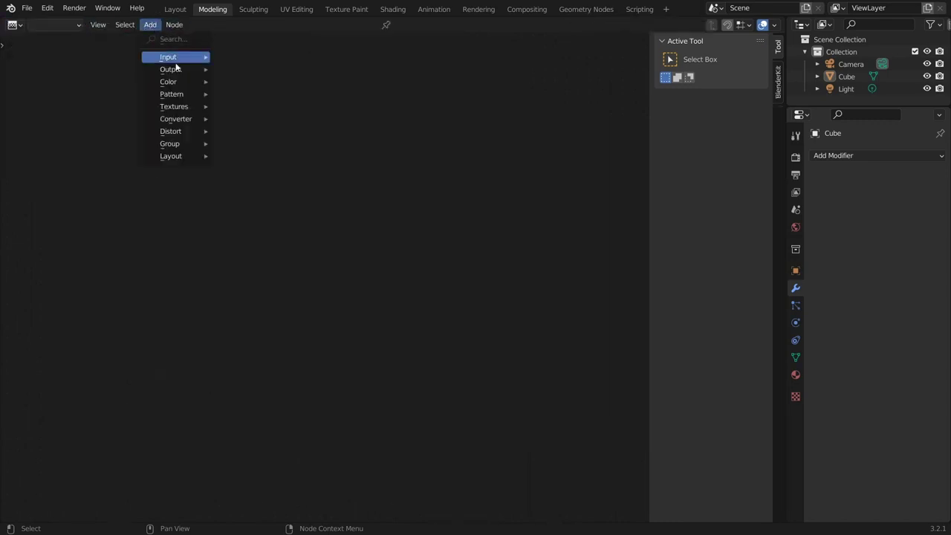
{"action": "mouse_move", "coordinate": [178, 82]}
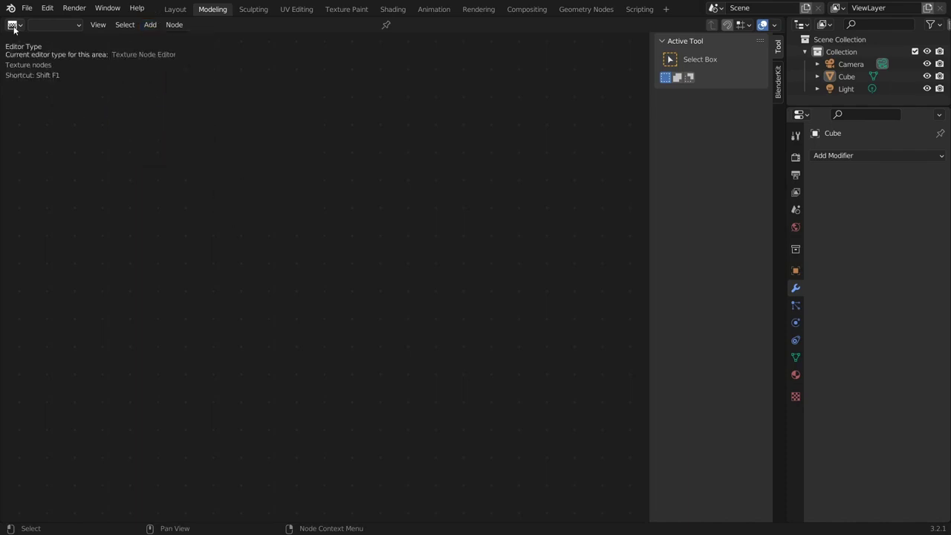
{"action": "left_click", "coordinate": [54, 25]}
Switch to the Shader Editor showing the cube's Principled BSDF material and browse its Add menu.
{"action": "left_click", "coordinate": [14, 24]}
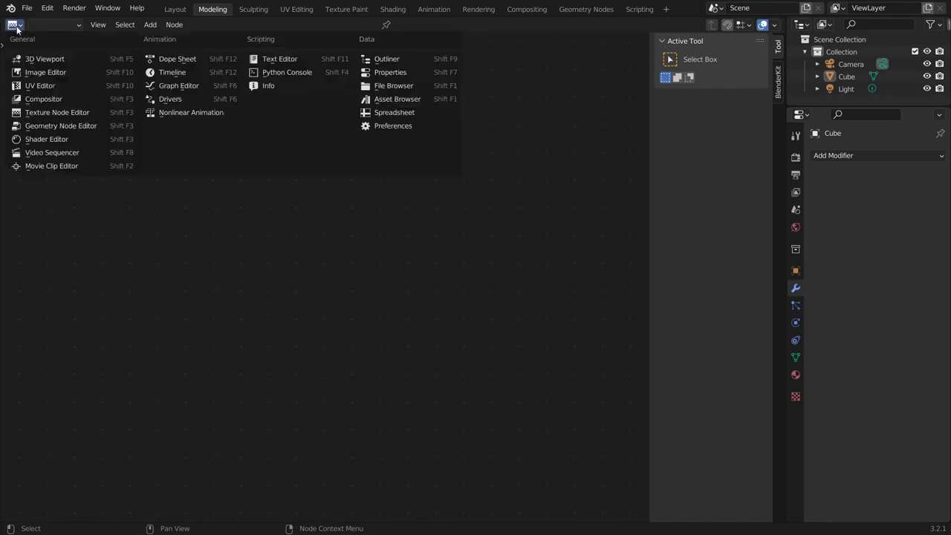
{"action": "left_click", "coordinate": [52, 141]}
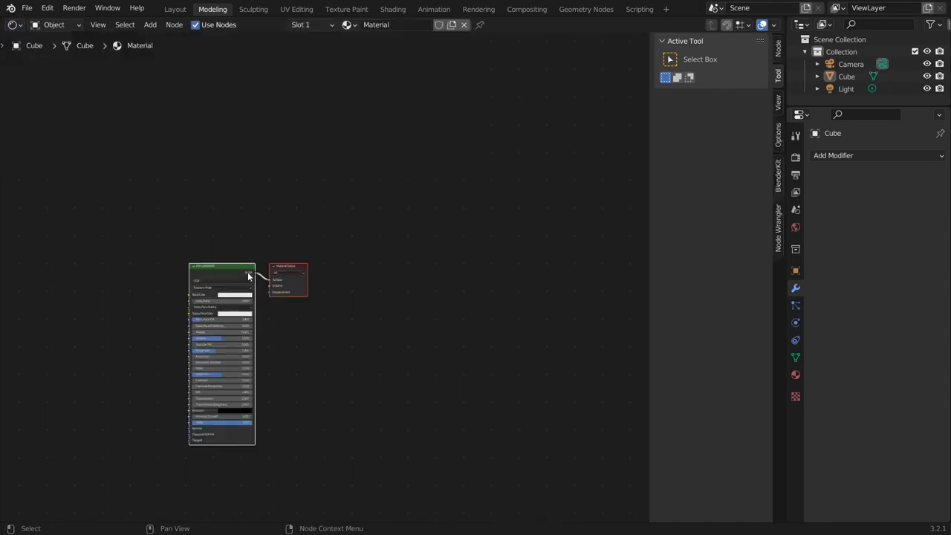
{"action": "scroll", "coordinate": [261, 290], "scroll_direction": "up", "scroll_amount": 4}
{"action": "left_click", "coordinate": [150, 24]}
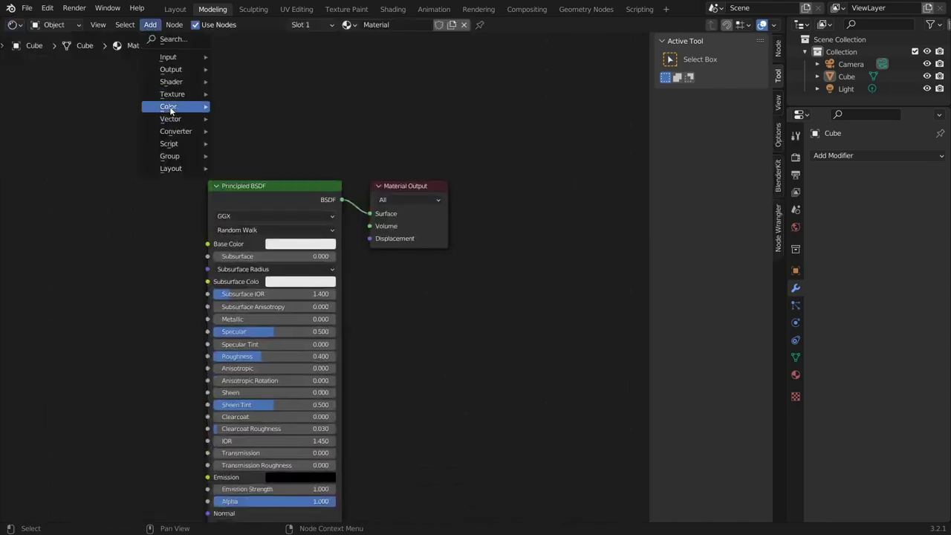
{"action": "mouse_move", "coordinate": [168, 106]}
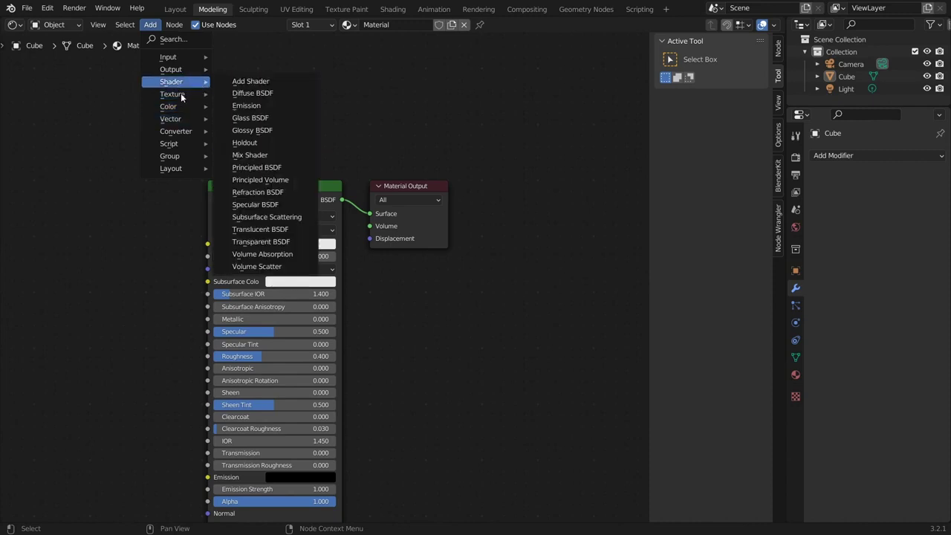
{"action": "mouse_move", "coordinate": [180, 58]}
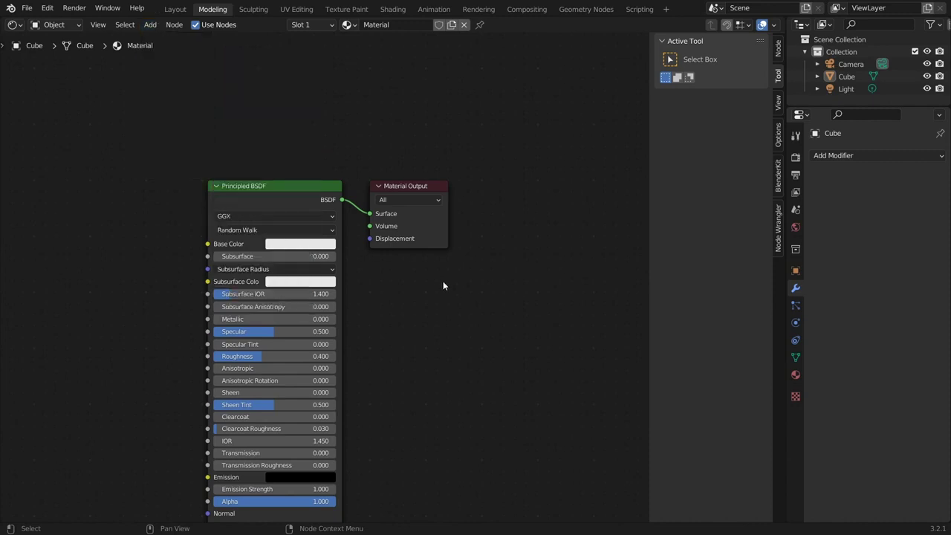
{"action": "left_click", "coordinate": [13, 24]}
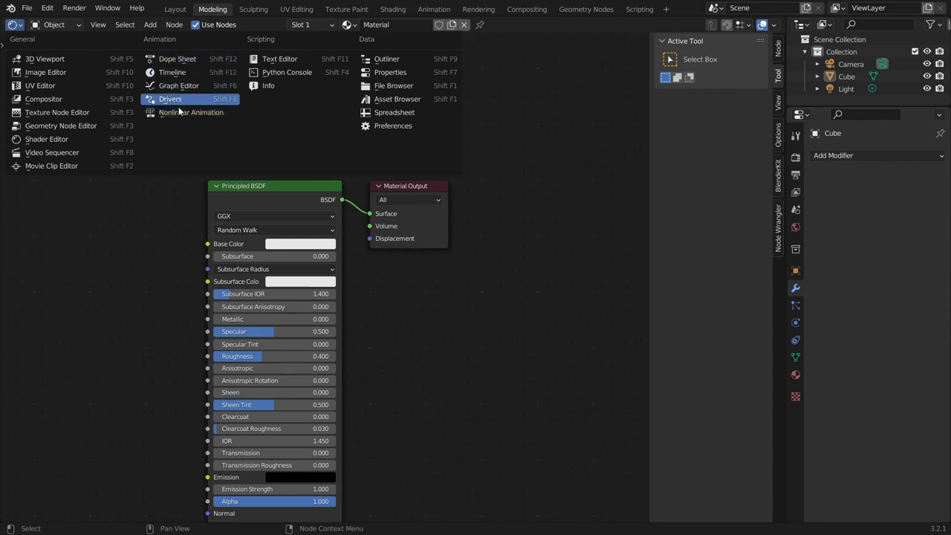
Switch the area to the Dope Sheet, check its display modes, then switch to the Timeline.
{"action": "left_click", "coordinate": [178, 59]}
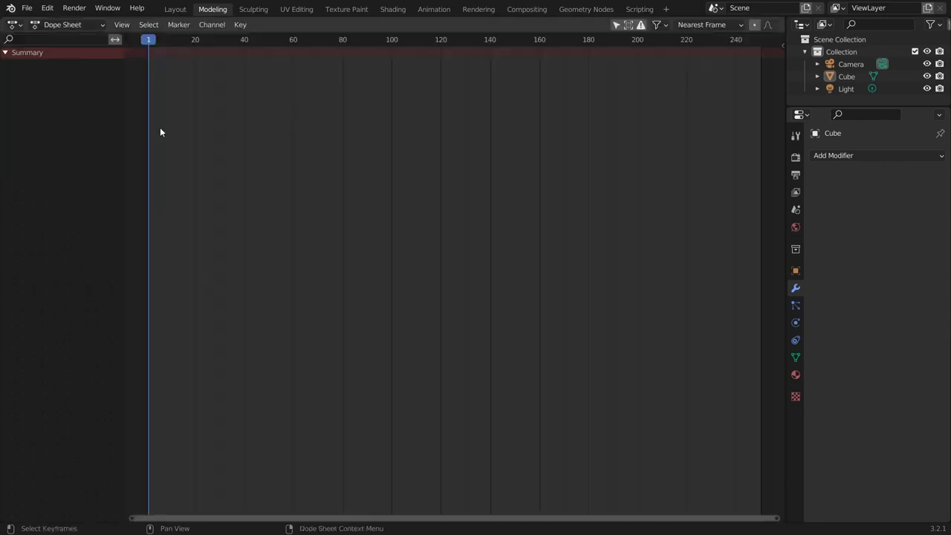
{"action": "left_click", "coordinate": [63, 25]}
{"action": "left_click", "coordinate": [15, 24]}
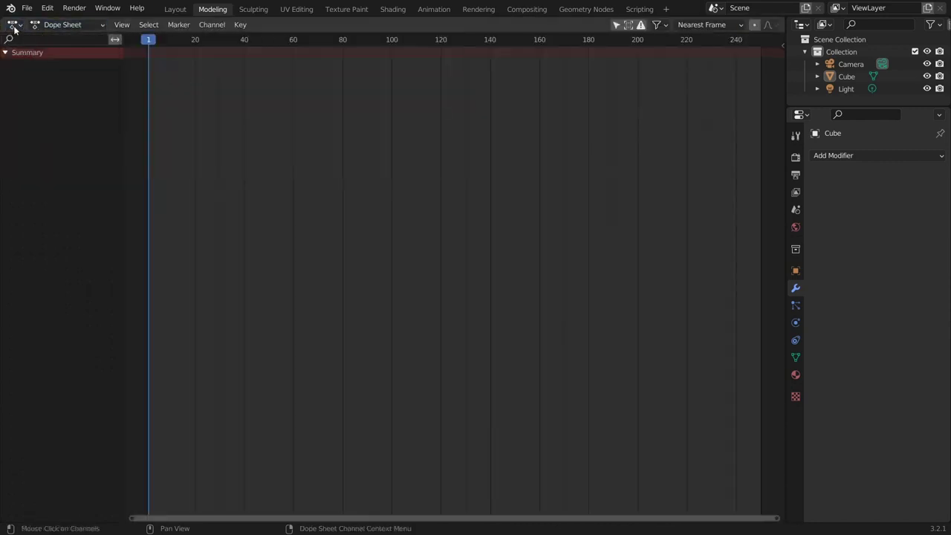
{"action": "left_click", "coordinate": [15, 25]}
{"action": "left_click", "coordinate": [171, 73]}
Switch the area to the Graph Editor and zoom and pan its graph view.
{"action": "left_click", "coordinate": [18, 24]}
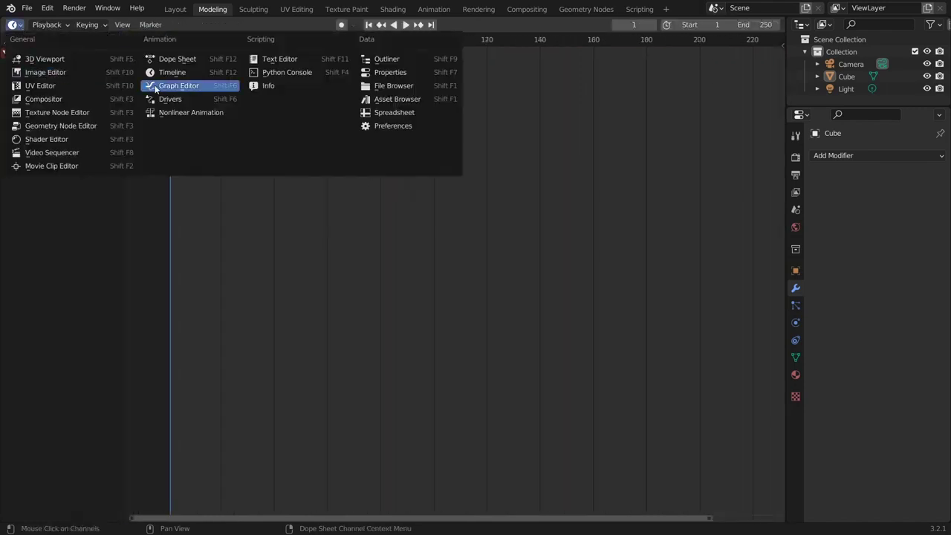
{"action": "left_click", "coordinate": [168, 86]}
{"action": "scroll", "coordinate": [520, 174], "scroll_direction": "down", "scroll_amount": 1}
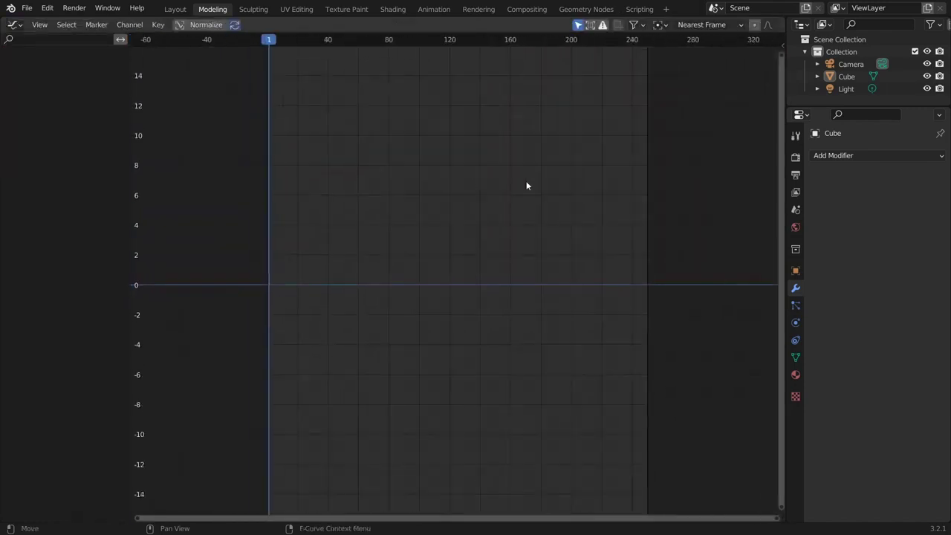
{"action": "scroll", "coordinate": [502, 176], "scroll_direction": "up", "scroll_amount": 1}
{"action": "scroll", "coordinate": [416, 153], "scroll_direction": "up", "scroll_amount": 1}
{"action": "middle_click_drag", "start_coordinate": [416, 153], "coordinate": [457, 177]}
{"action": "scroll", "coordinate": [457, 177], "scroll_direction": "up", "scroll_amount": 1}
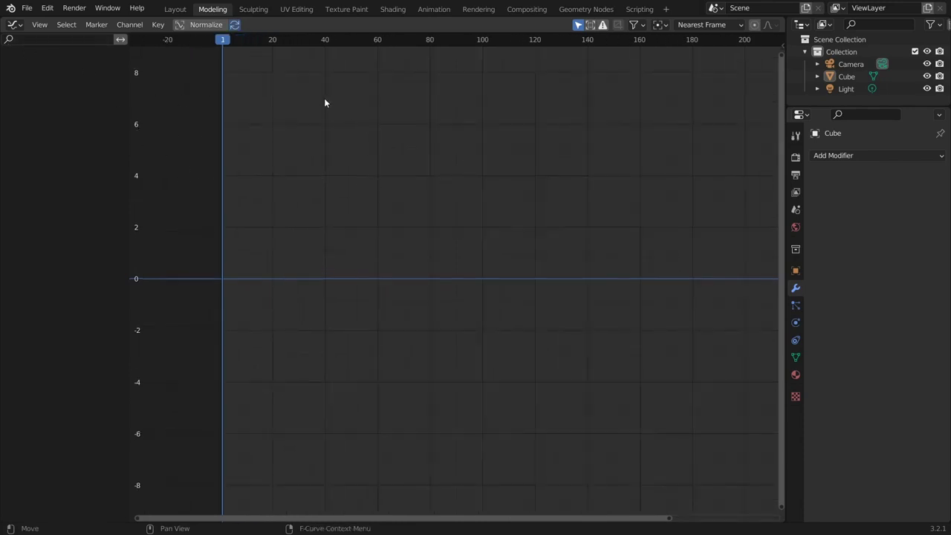
Switch to the Drivers editor, fit the view with Home, and show its side panel.
{"action": "left_click", "coordinate": [14, 26]}
{"action": "left_click", "coordinate": [14, 26]}
{"action": "left_click", "coordinate": [12, 26]}
{"action": "left_click", "coordinate": [197, 101]}
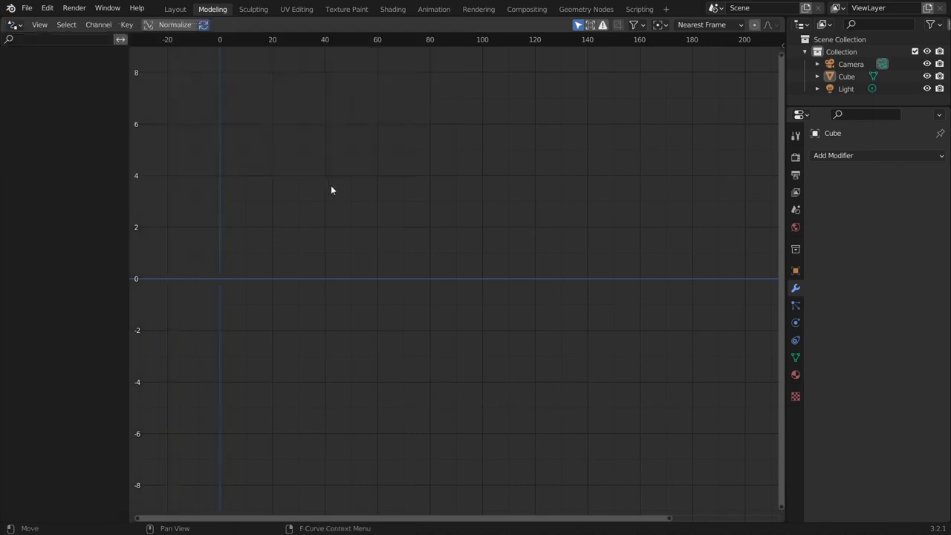
{"action": "key", "text": "Home"}
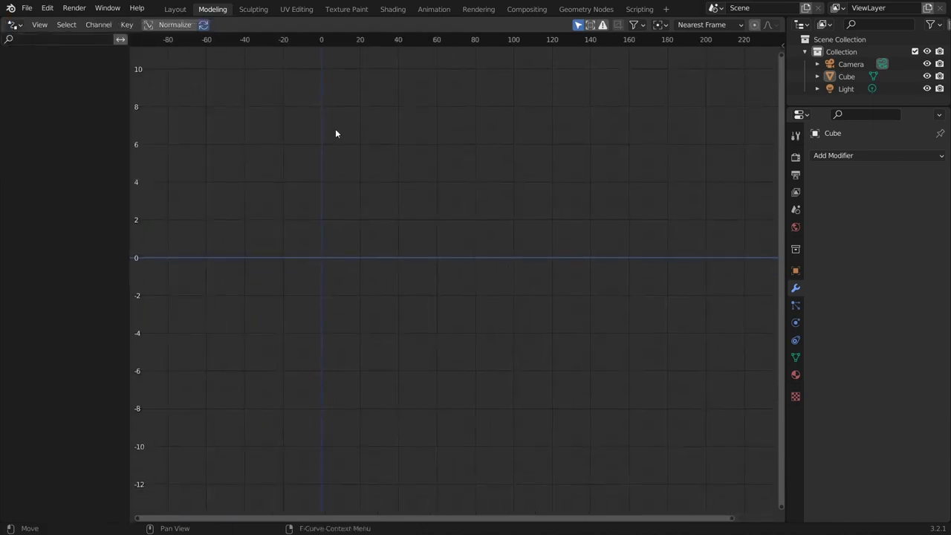
{"action": "scroll", "coordinate": [373, 144], "scroll_direction": "down", "scroll_amount": 3}
{"action": "left_click", "coordinate": [783, 46]}
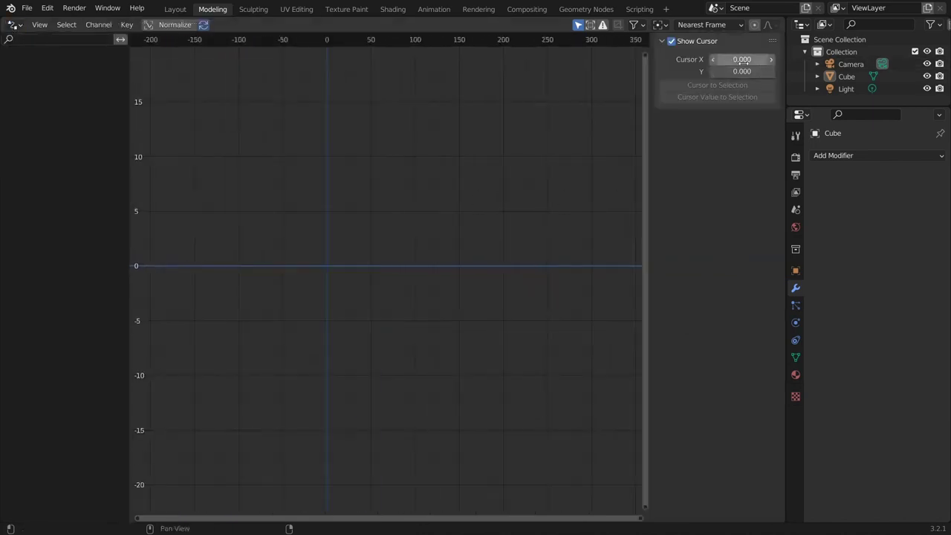
Turn the main area into an empty Nonlinear Animation editor.
{"action": "left_click", "coordinate": [15, 24]}
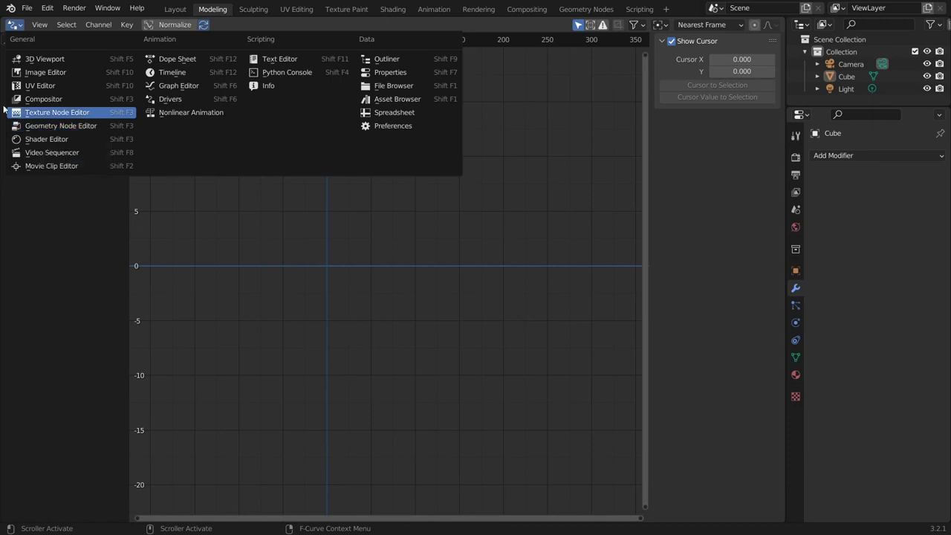
{"action": "left_click", "coordinate": [202, 115]}
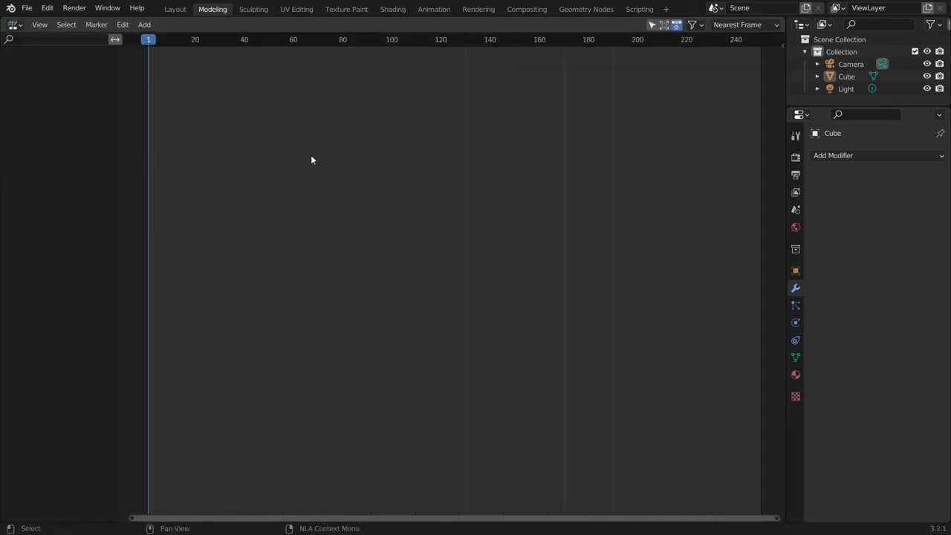
{"action": "left_click", "coordinate": [13, 24]}
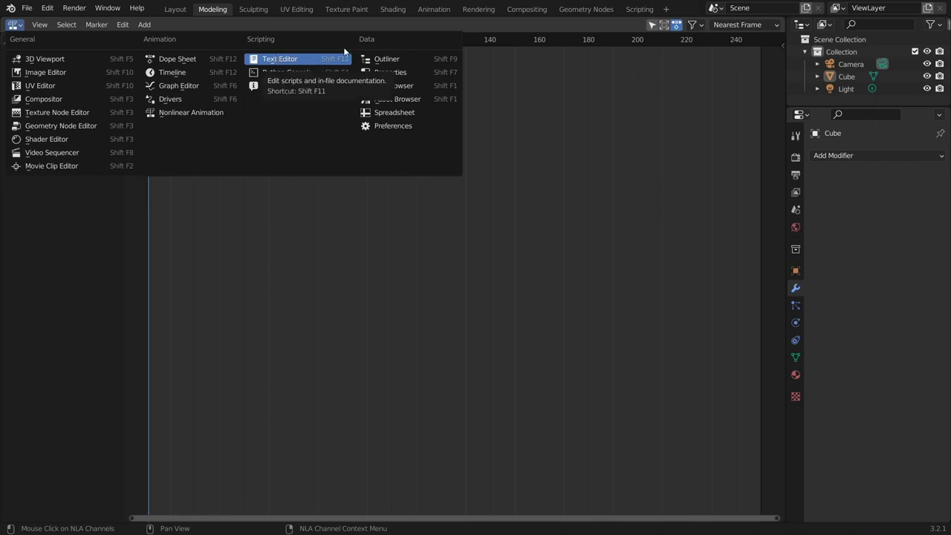
Turn the main area into an Outliner and select the Camera, Cube and Light in turn.
{"action": "left_click", "coordinate": [394, 59]}
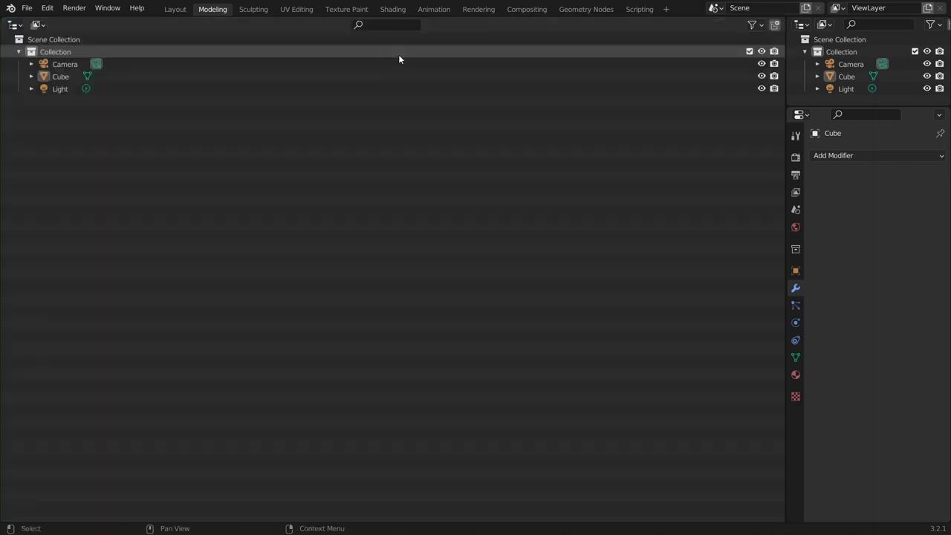
{"action": "left_click", "coordinate": [64, 65]}
{"action": "left_click", "coordinate": [64, 77]}
{"action": "left_click", "coordinate": [65, 89]}
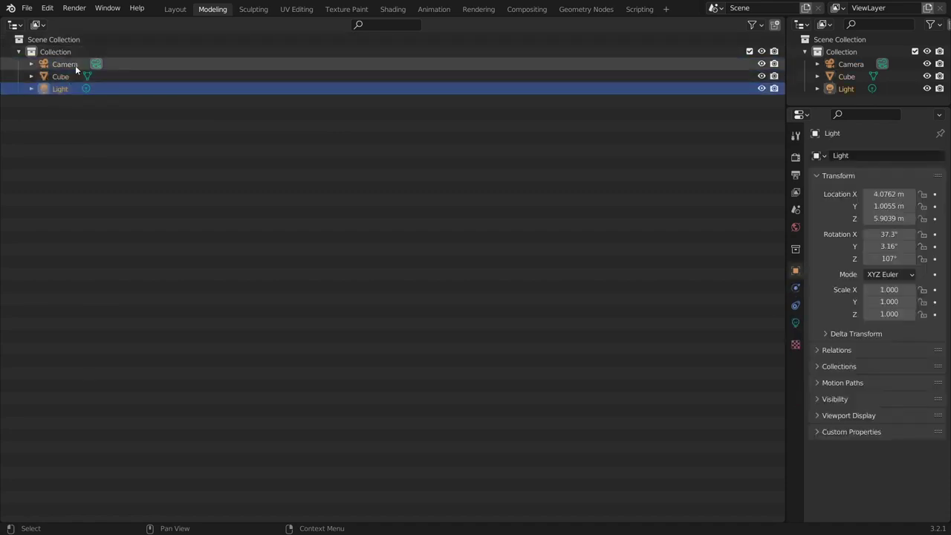
Switch the area to a Properties editor showing the Tool tab.
{"action": "left_click", "coordinate": [14, 24]}
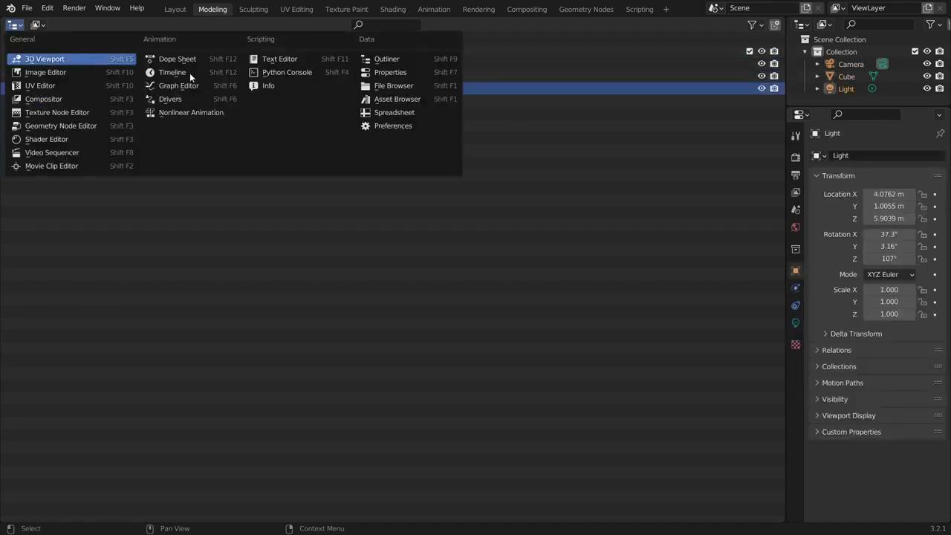
{"action": "left_click", "coordinate": [389, 73]}
{"action": "left_click", "coordinate": [10, 46]}
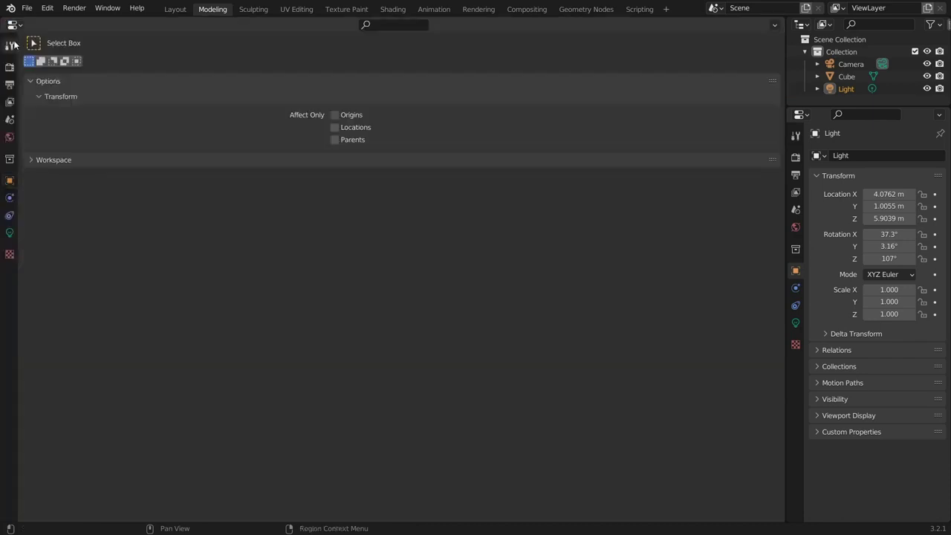
Select the Camera then the Cube, and view the Render, Output, View Layer, Scene, World, Collection and Object tabs.
{"action": "left_click", "coordinate": [850, 64]}
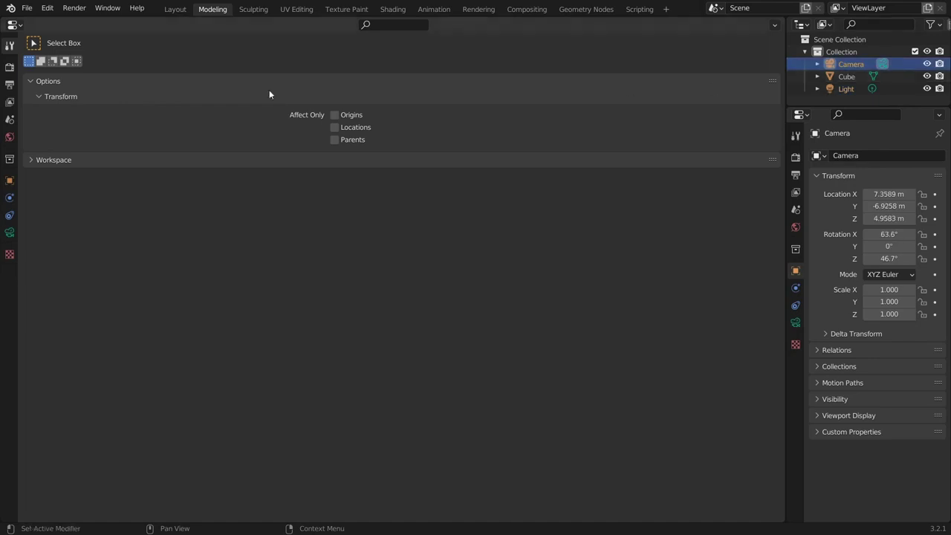
{"action": "left_click", "coordinate": [846, 77]}
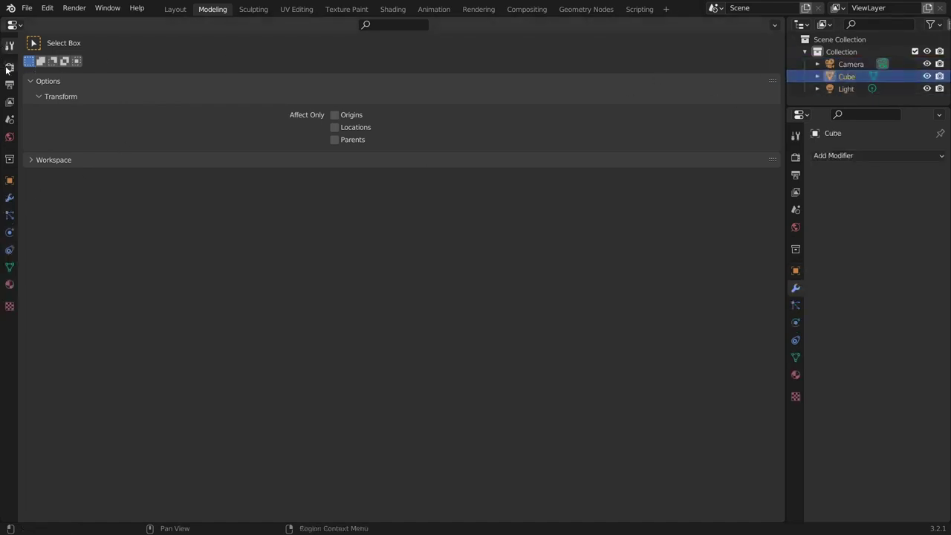
{"action": "left_click", "coordinate": [10, 66]}
{"action": "left_click", "coordinate": [10, 181]}
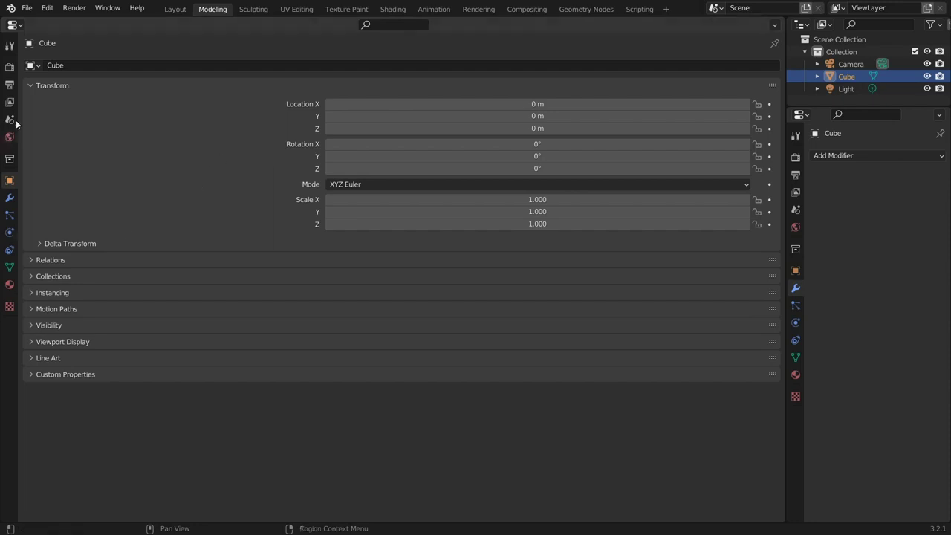
{"action": "left_click", "coordinate": [9, 84]}
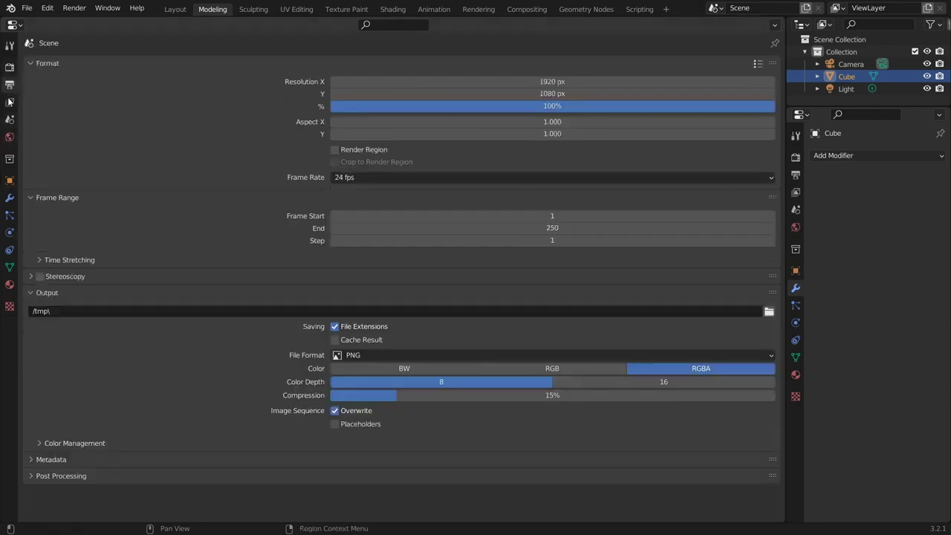
{"action": "left_click", "coordinate": [9, 102]}
{"action": "left_click", "coordinate": [10, 119]}
{"action": "left_click", "coordinate": [9, 134]}
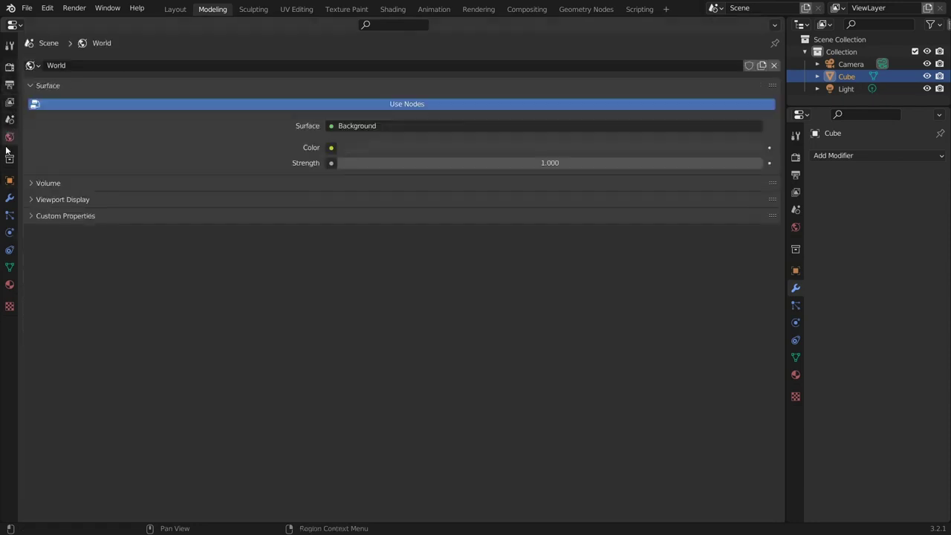
{"action": "left_click", "coordinate": [9, 158]}
{"action": "left_click", "coordinate": [9, 181]}
Open and close the Add Modifier list, then add and remove a particle system on the Cube.
{"action": "left_click", "coordinate": [11, 197]}
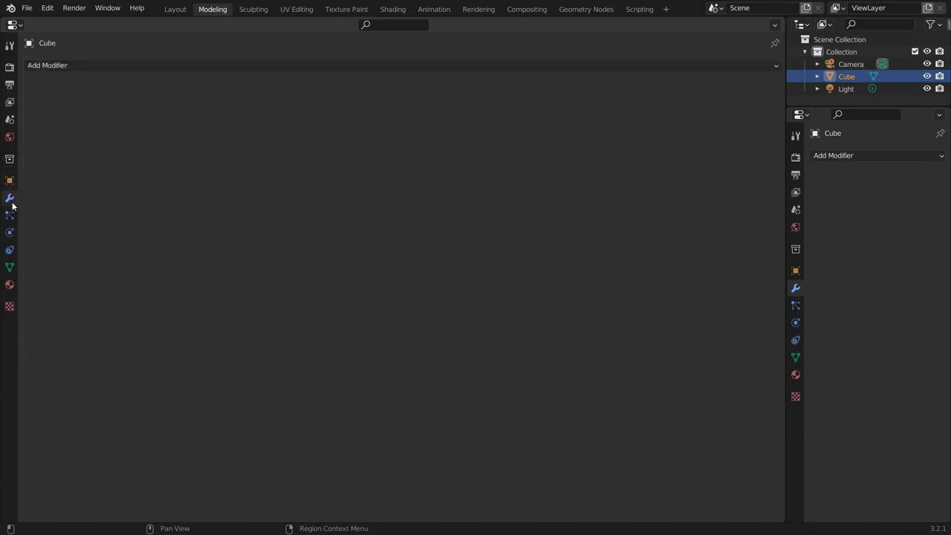
{"action": "left_click", "coordinate": [62, 67]}
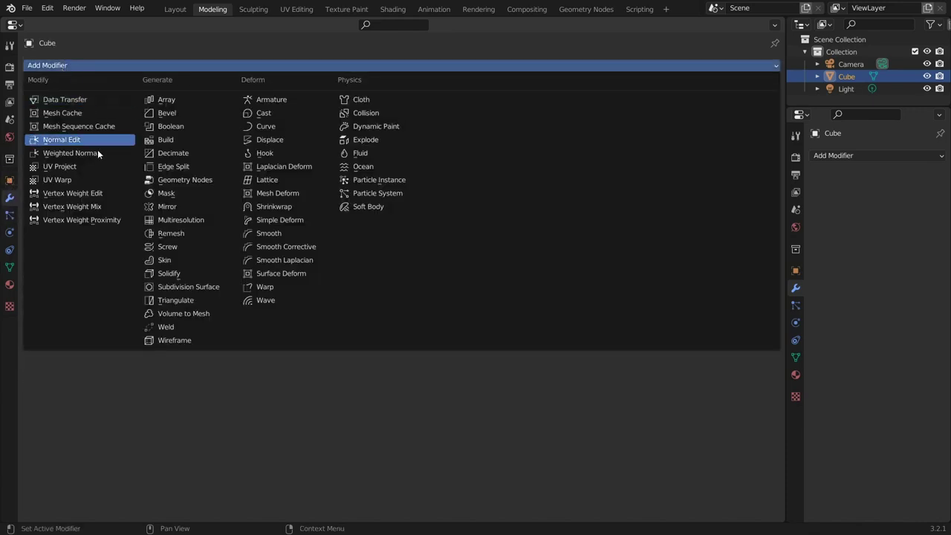
{"action": "left_click", "coordinate": [11, 222]}
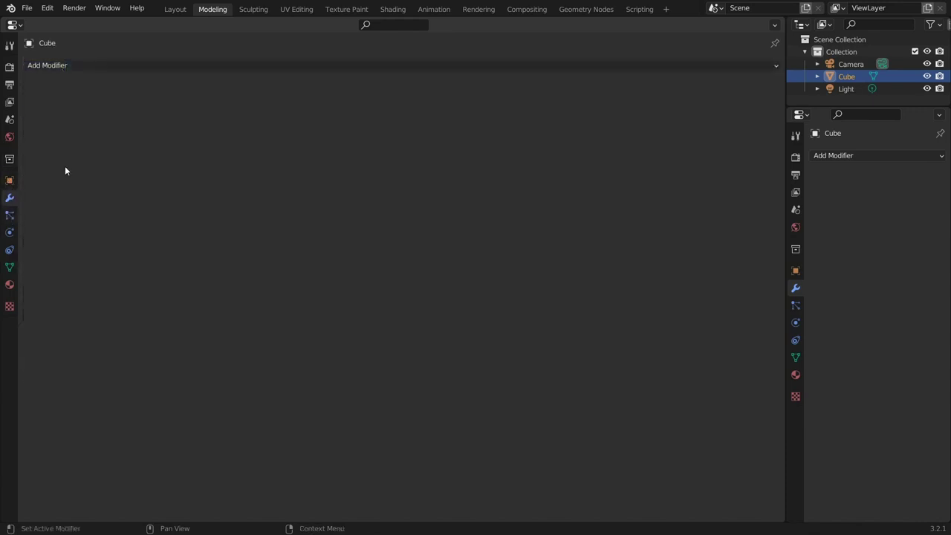
{"action": "left_click", "coordinate": [10, 215]}
{"action": "left_click", "coordinate": [774, 65]}
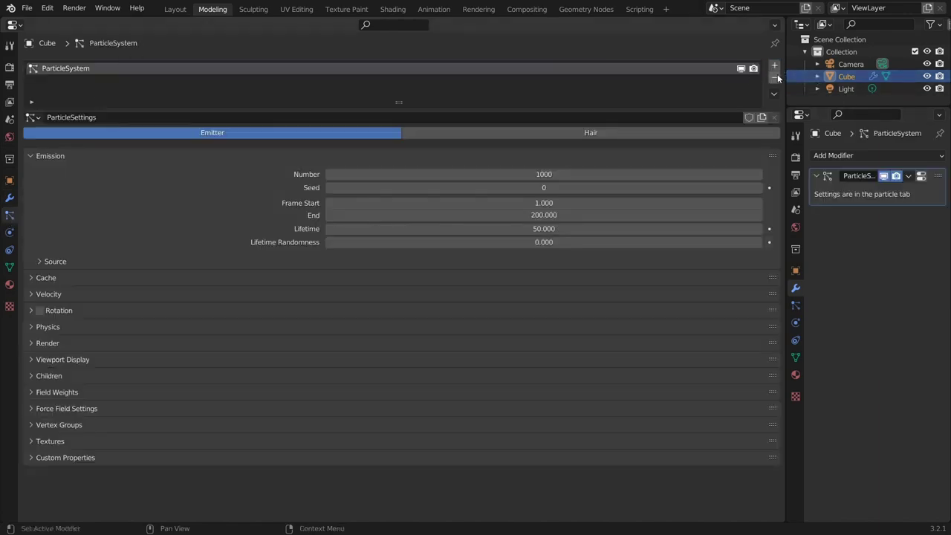
{"action": "left_click", "coordinate": [774, 77]}
Browse the Physics, Constraints, Data, Material and Texture tabs, ending on Texture.
{"action": "left_click", "coordinate": [10, 231]}
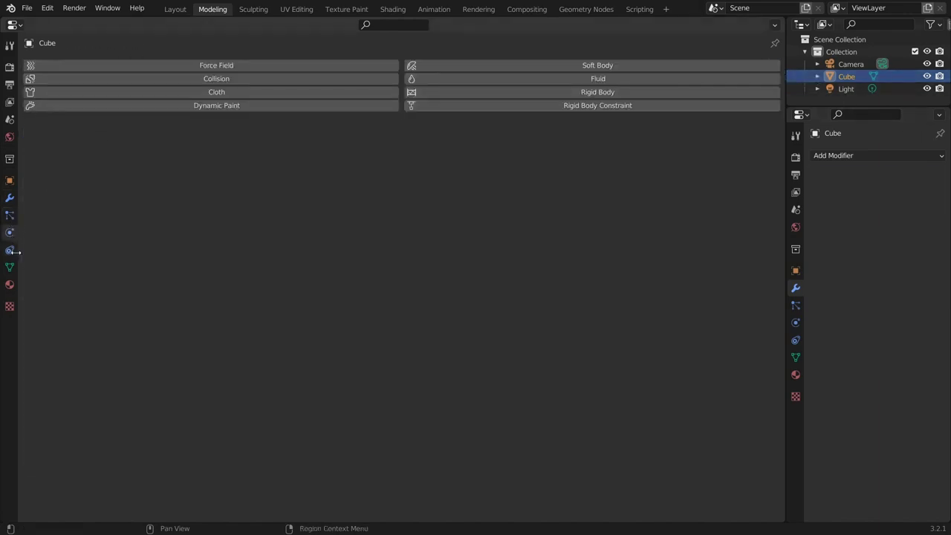
{"action": "left_click", "coordinate": [11, 252]}
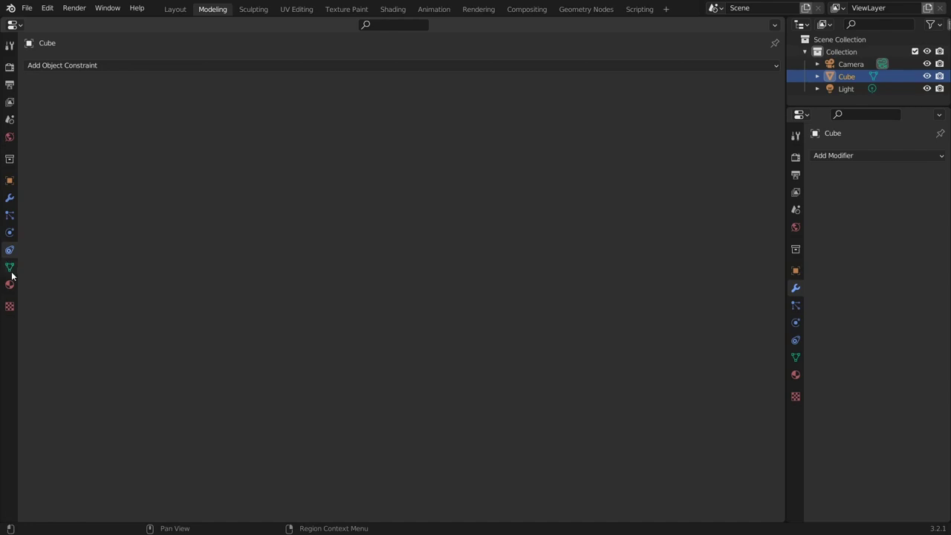
{"action": "left_click", "coordinate": [10, 268]}
{"action": "left_click", "coordinate": [10, 285]}
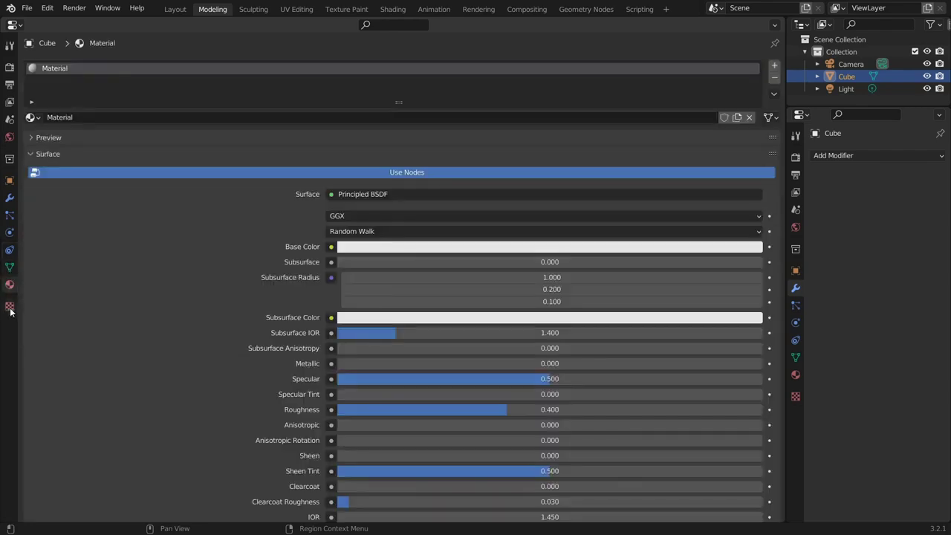
{"action": "left_click", "coordinate": [10, 306]}
{"action": "left_click", "coordinate": [14, 25]}
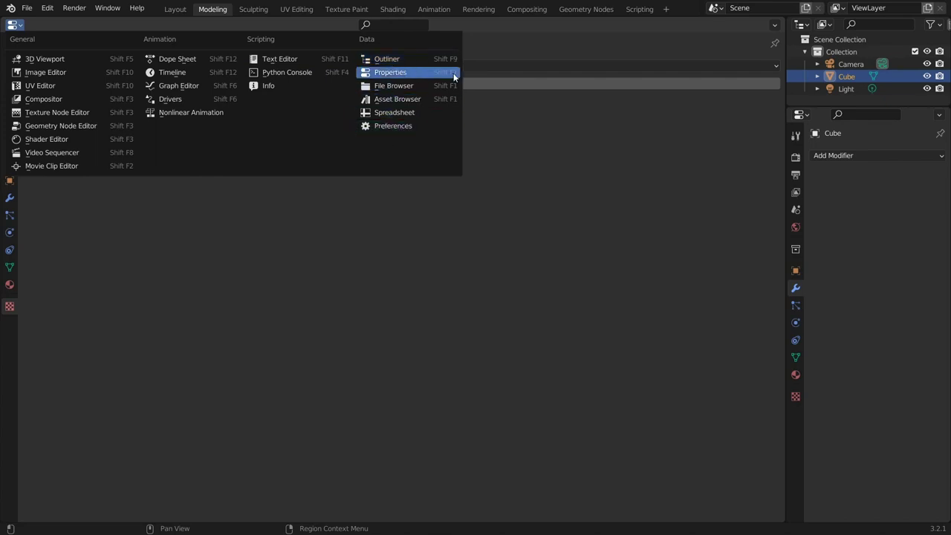
{"action": "left_click", "coordinate": [30, 9]}
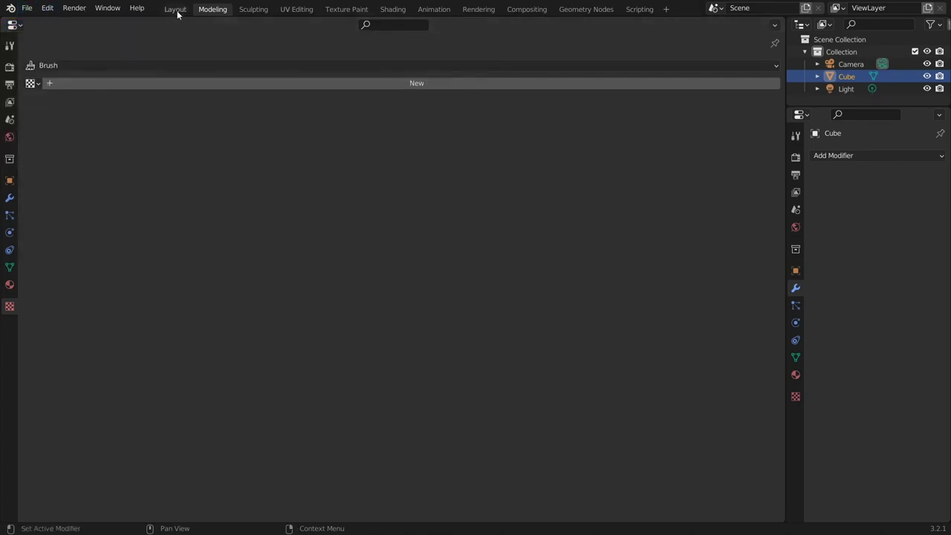